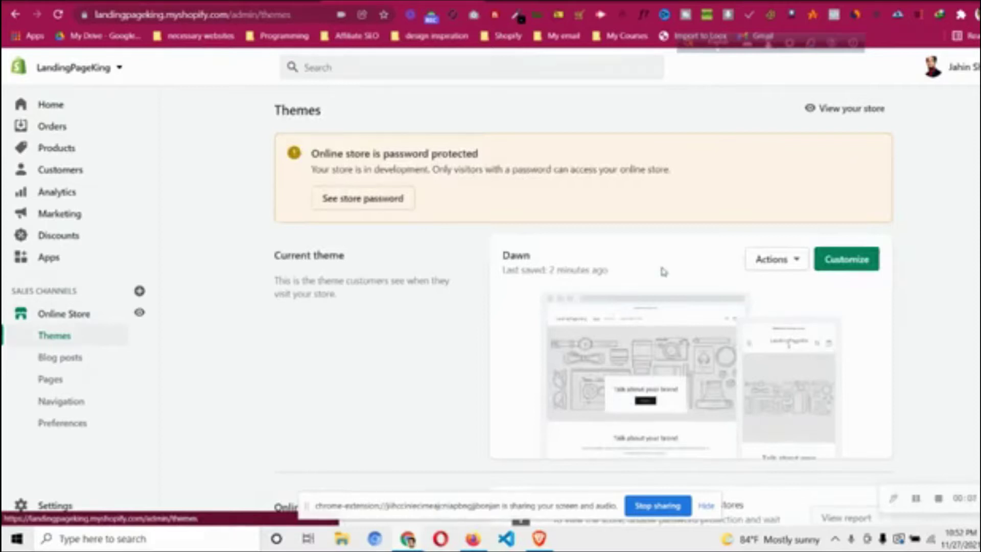
Preview the Dawn theme storefront, then close it and return to the Themes page.
left_click(756, 258)
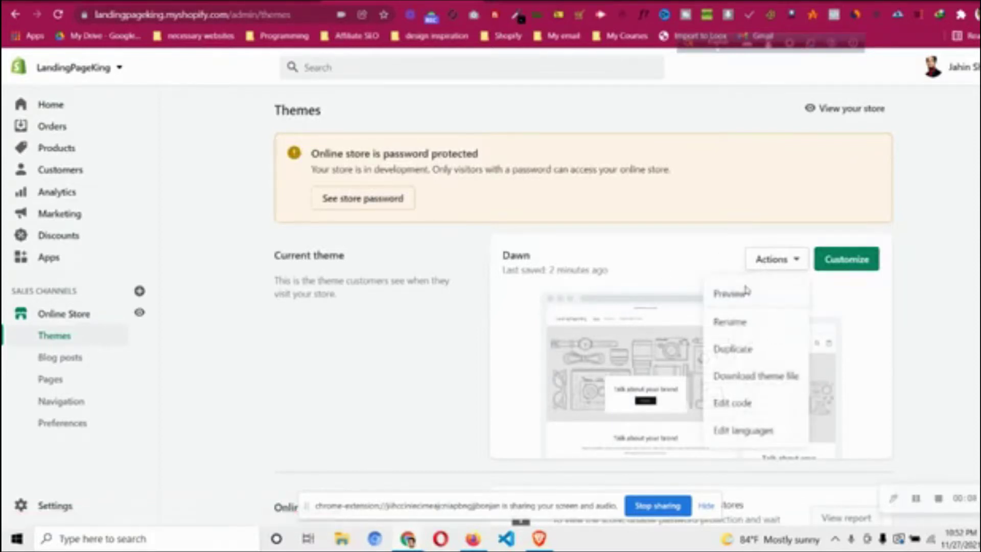
left_click(746, 292)
key("ctrl+w")
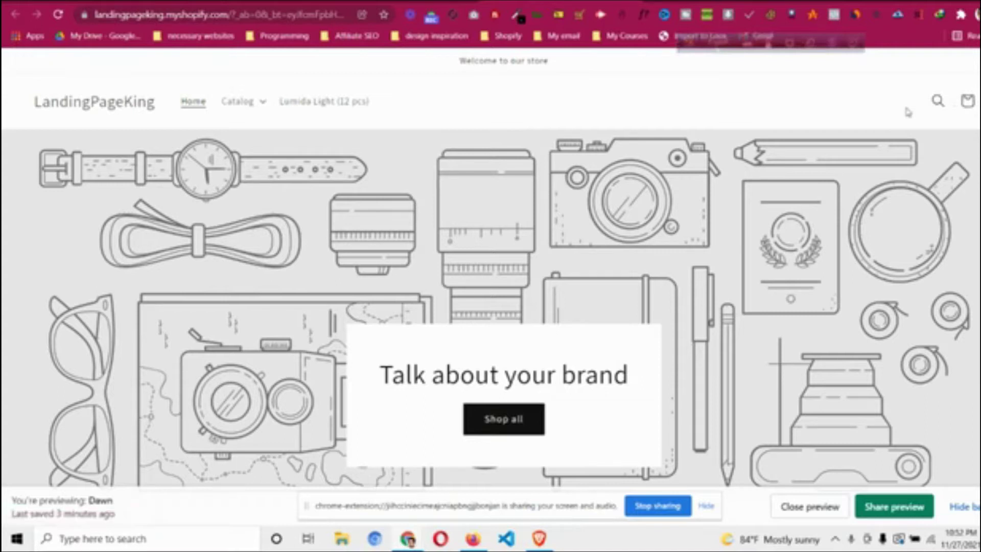
left_click(449, 6)
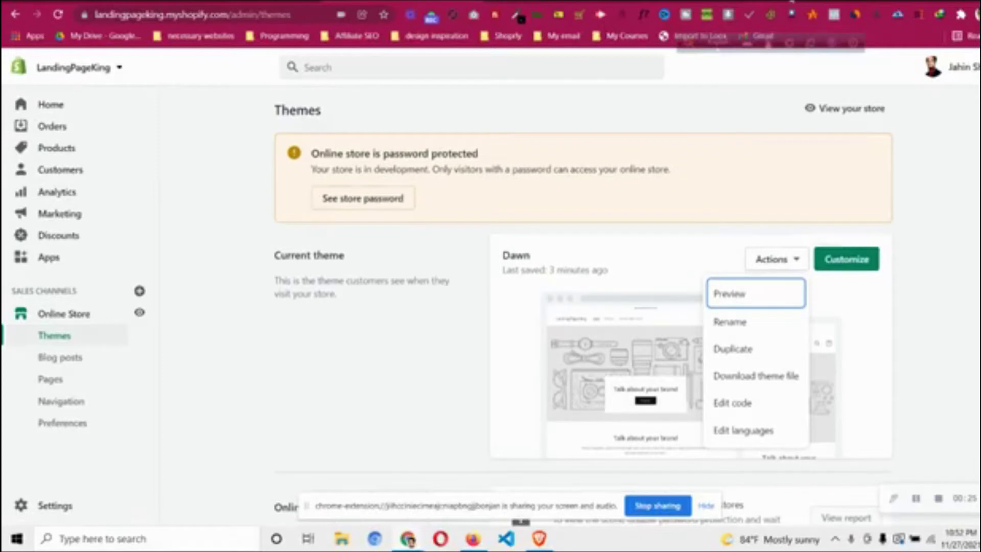
Search the web for 'iconfu' in a new tab and go to iconfu.com.
key("ctrl+t")
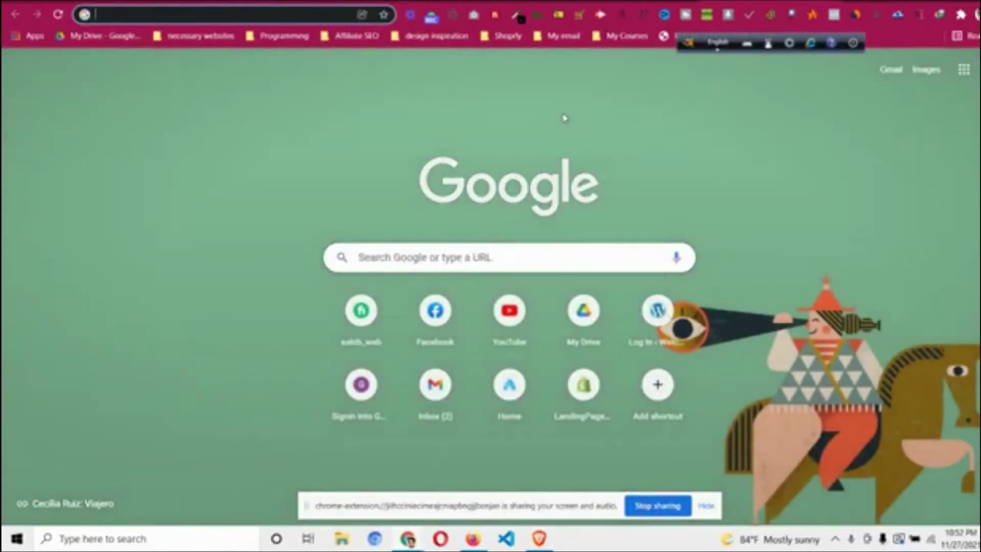
type("iconfu")
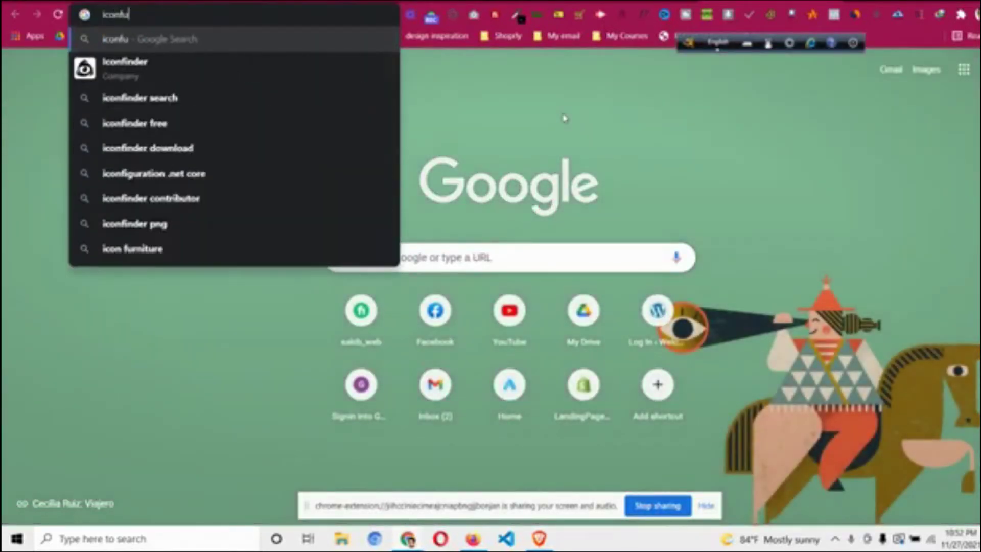
key("Return")
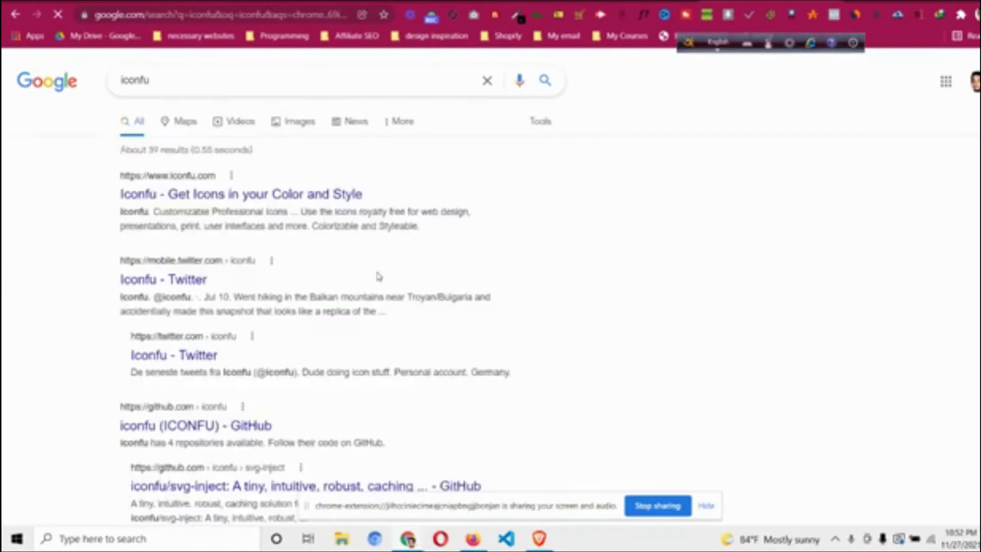
left_click(301, 196)
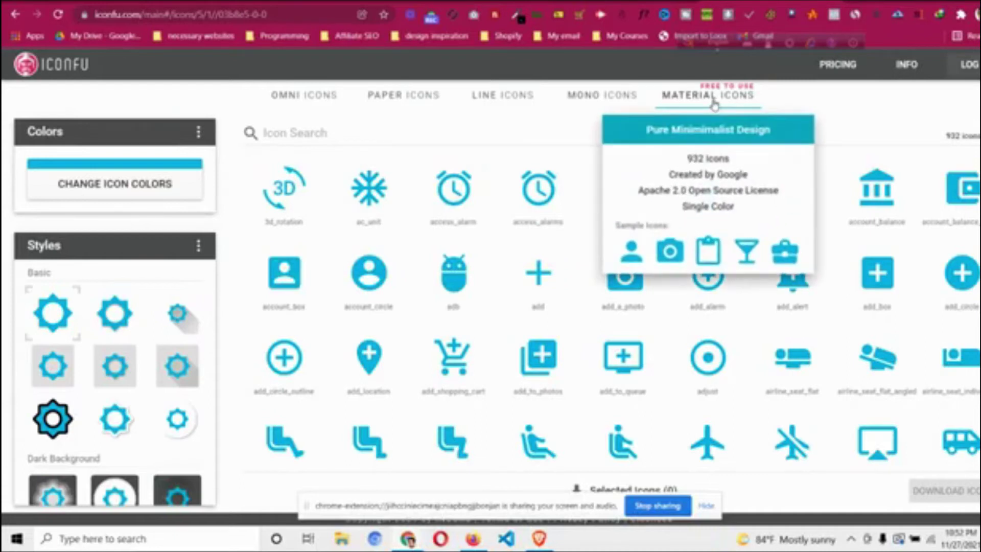
Filter Iconfu's Material Icons by 'cart' and view the shopping_cart icon's details.
left_click(731, 97)
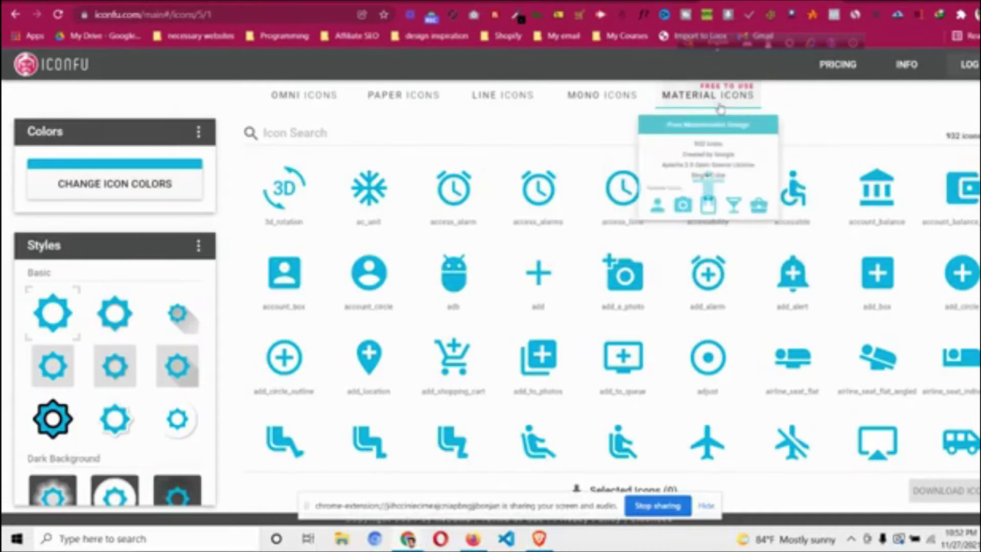
left_click(356, 139)
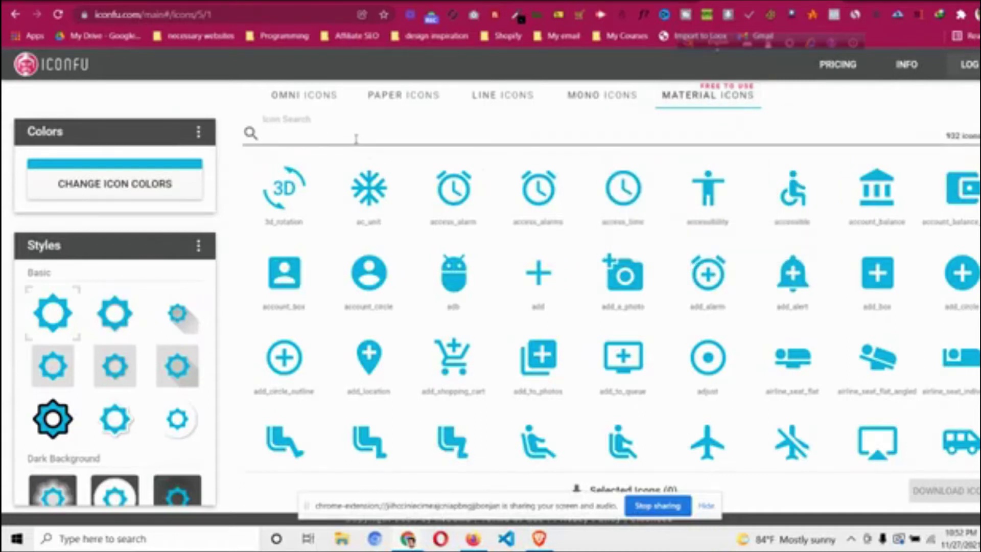
type("cart")
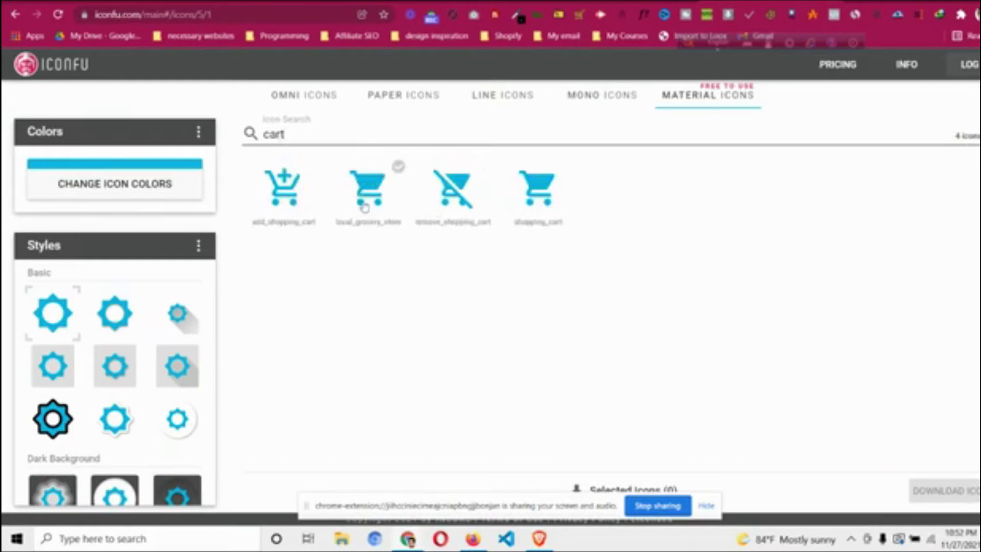
left_click(549, 193)
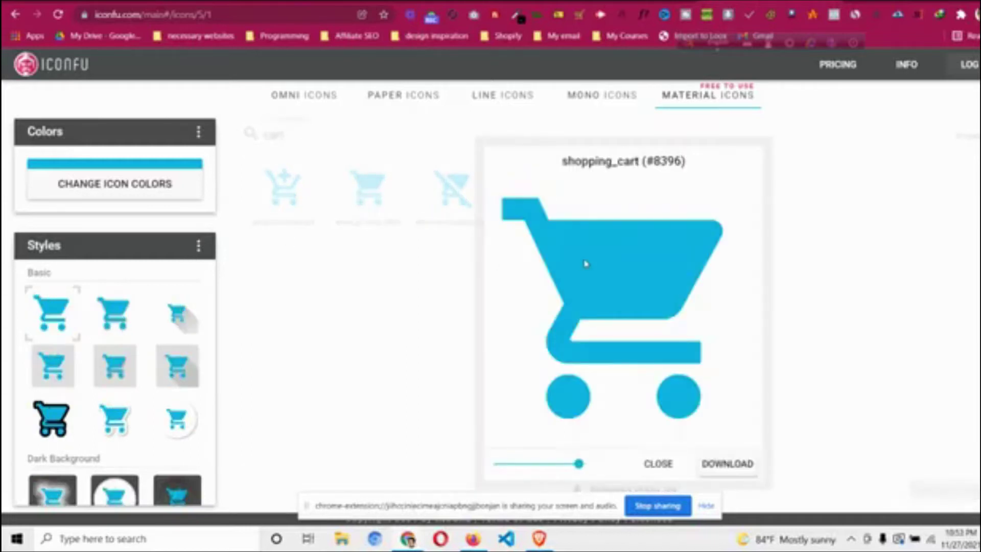
Try a square border style on the shopping_cart icon.
scroll(125, 393, "down", 2)
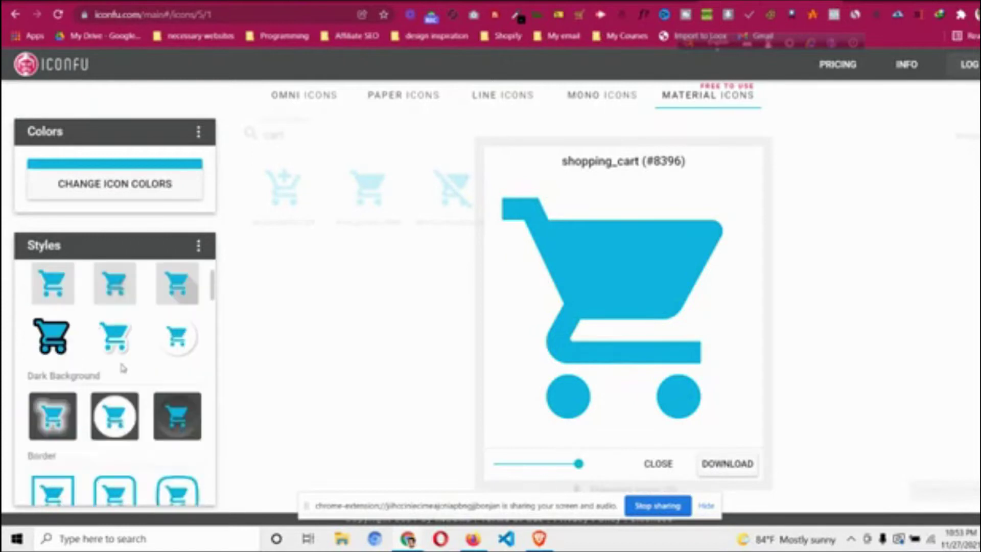
scroll(111, 327, "up", 2)
scroll(138, 336, "down", 4)
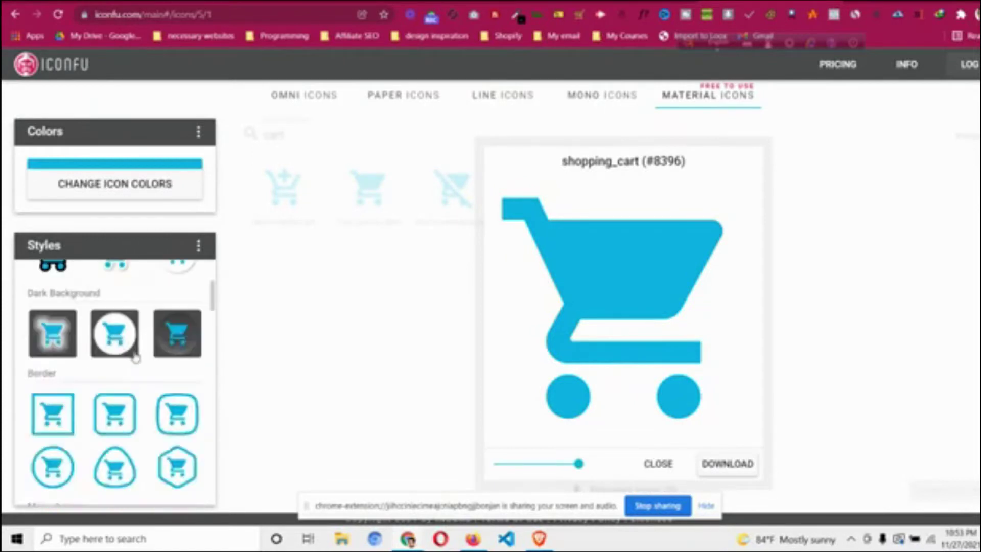
scroll(115, 357, "down", 2)
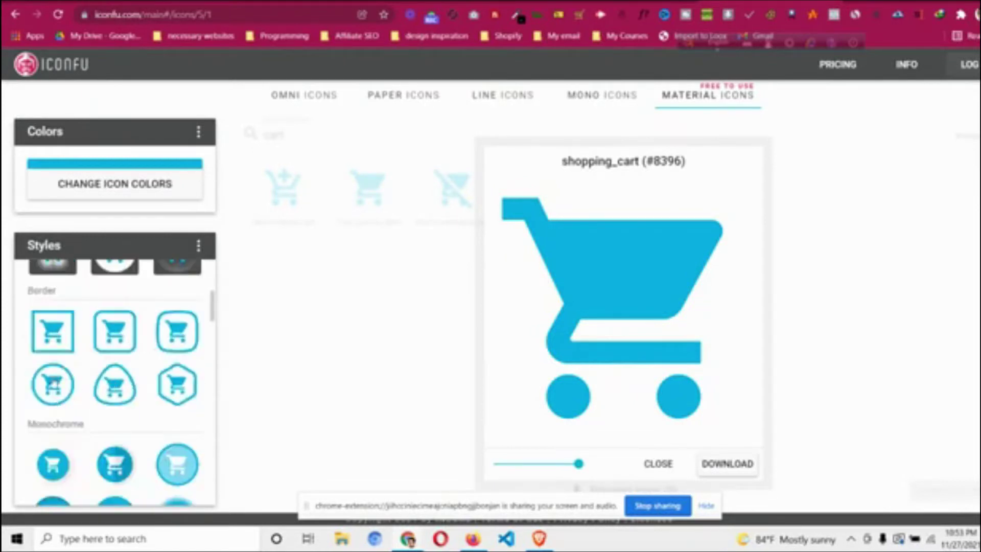
left_click(65, 326)
scroll(56, 337, "down", 5)
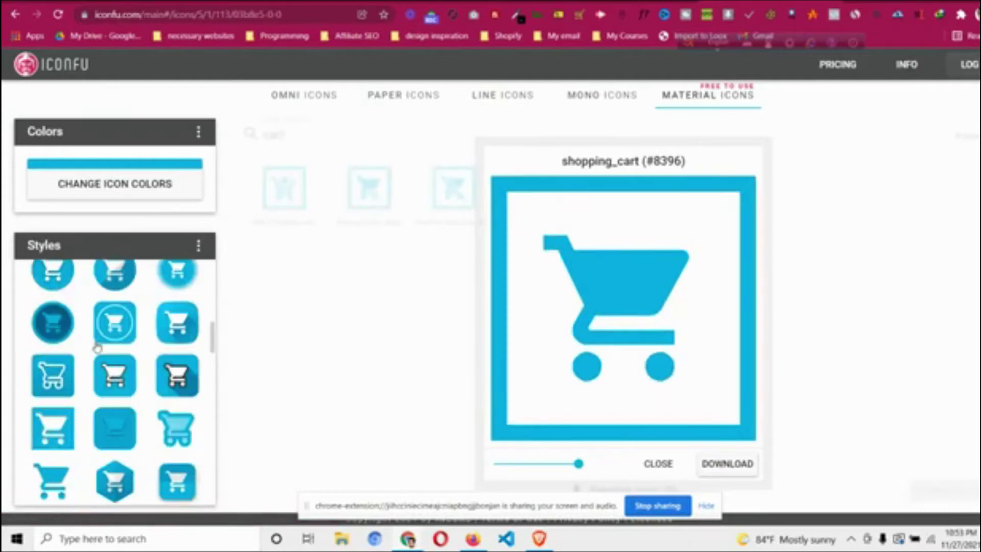
scroll(49, 347, "up", 2)
Try raised and long-shadow circle styles, settling on the thin circular border ring.
left_click(60, 313)
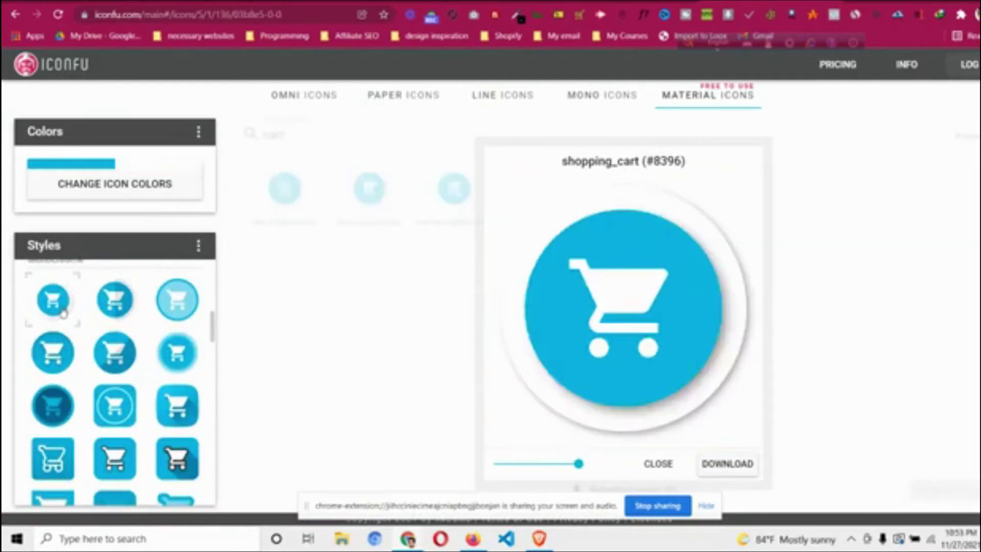
left_click(122, 308)
scroll(107, 322, "up", 5)
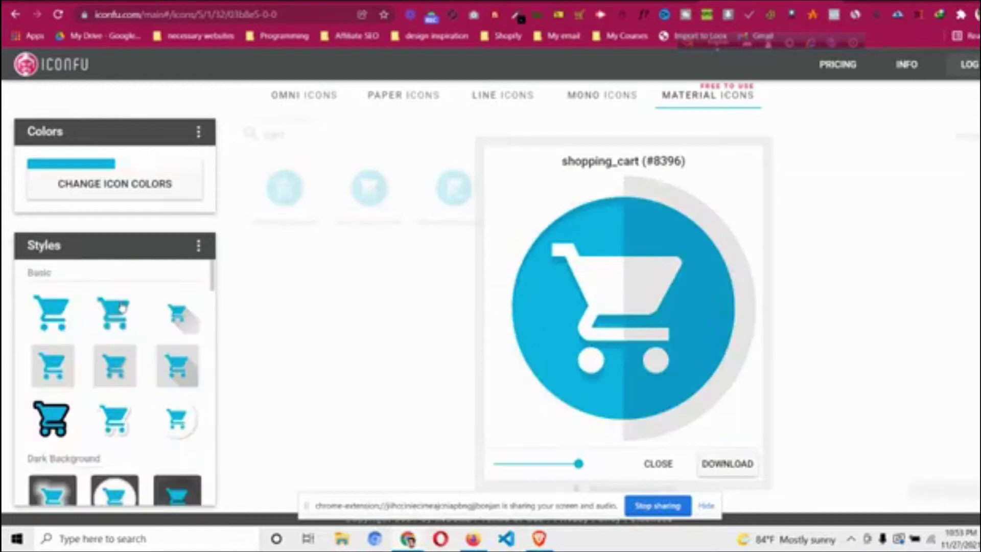
scroll(56, 347, "down", 4)
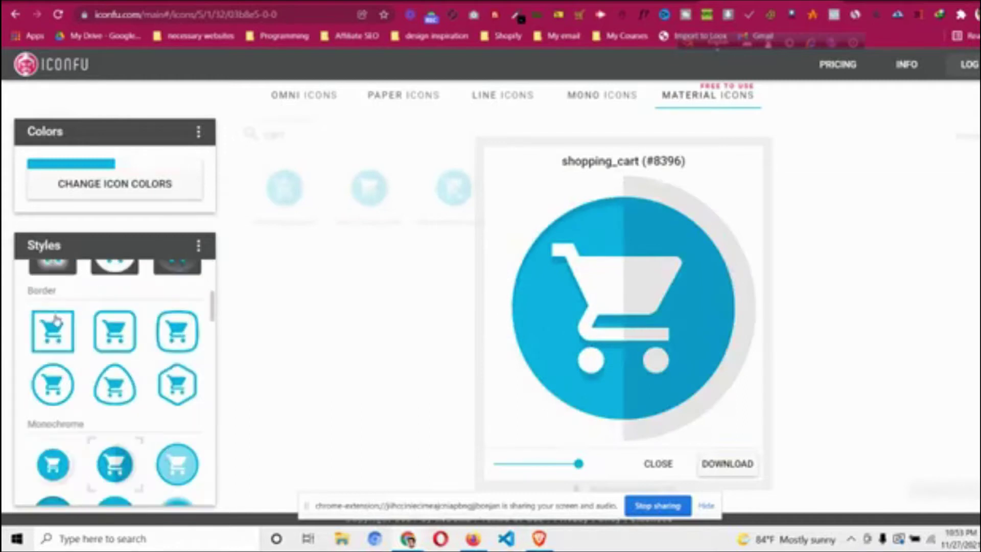
left_click(42, 386)
scroll(89, 379, "up", 2)
scroll(89, 379, "up", 2)
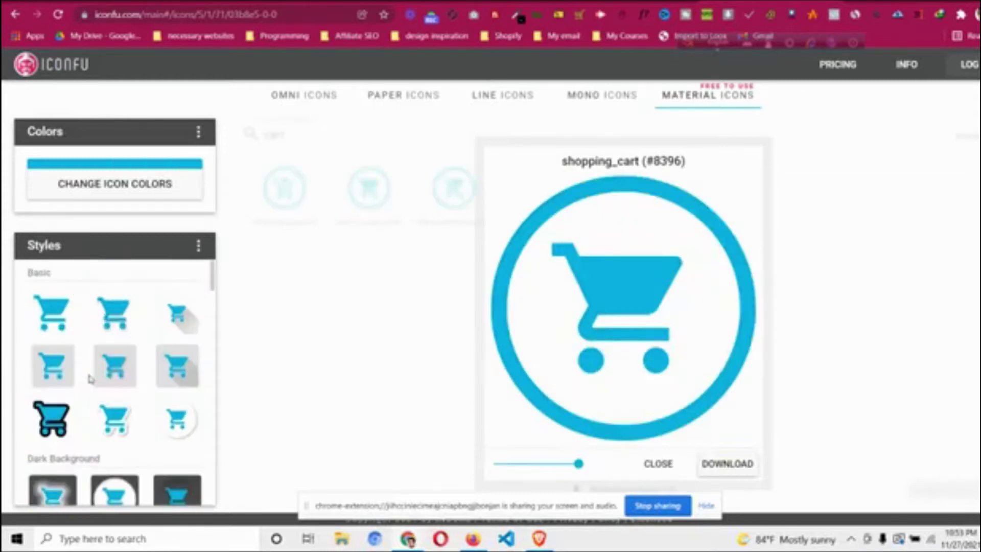
Set Icon Color 1 to black #000000 and apply the new colours.
left_click(128, 188)
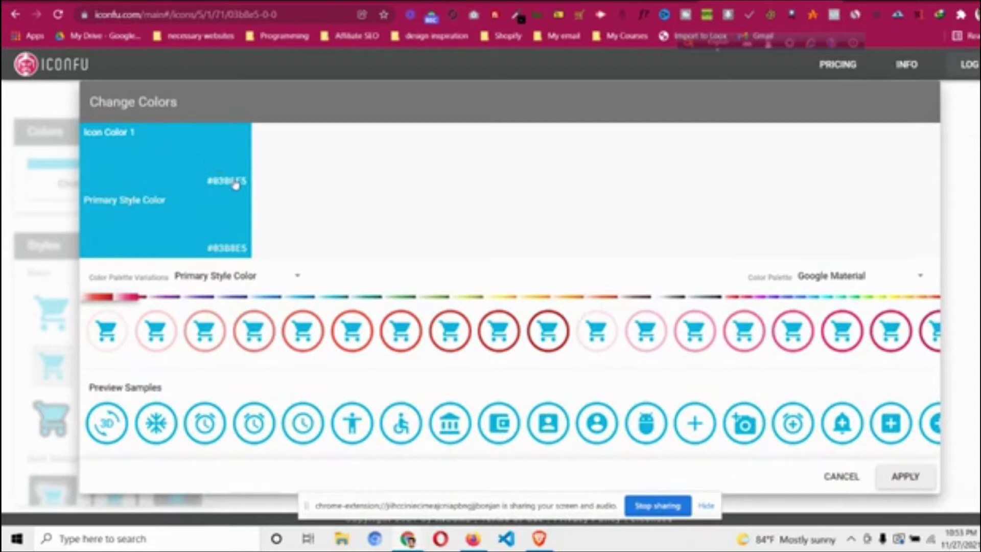
left_click(229, 167)
left_click_drag(350, 177, 231, 295)
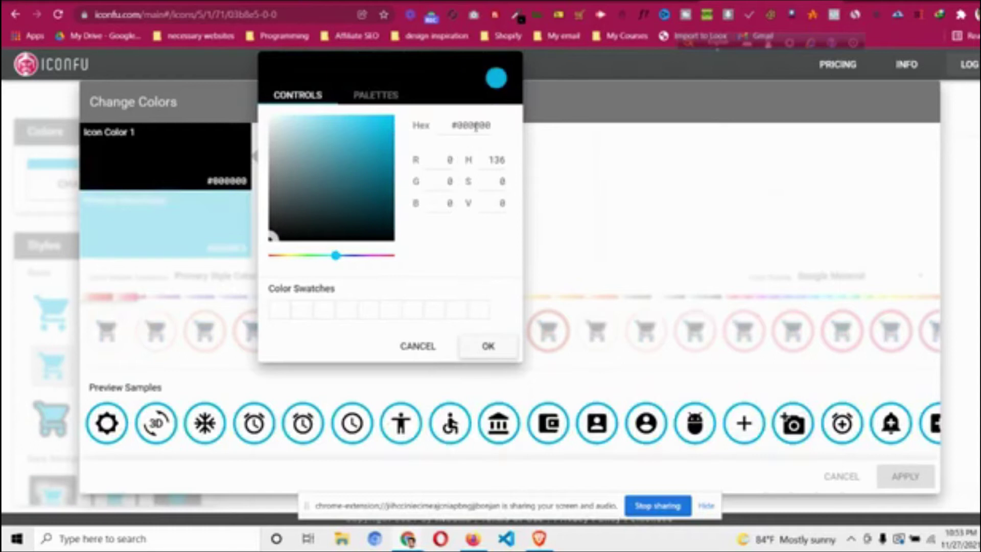
left_click(488, 346)
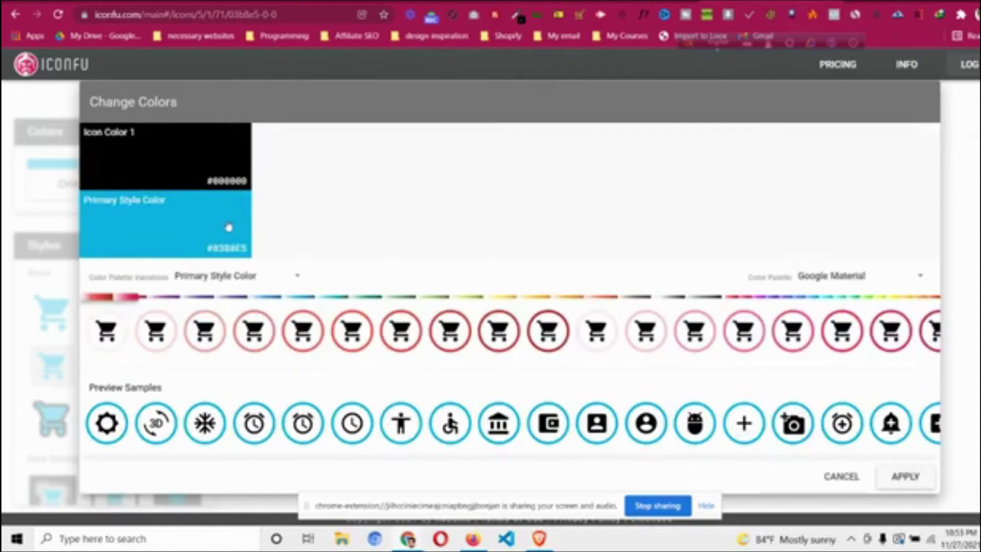
left_click(904, 478)
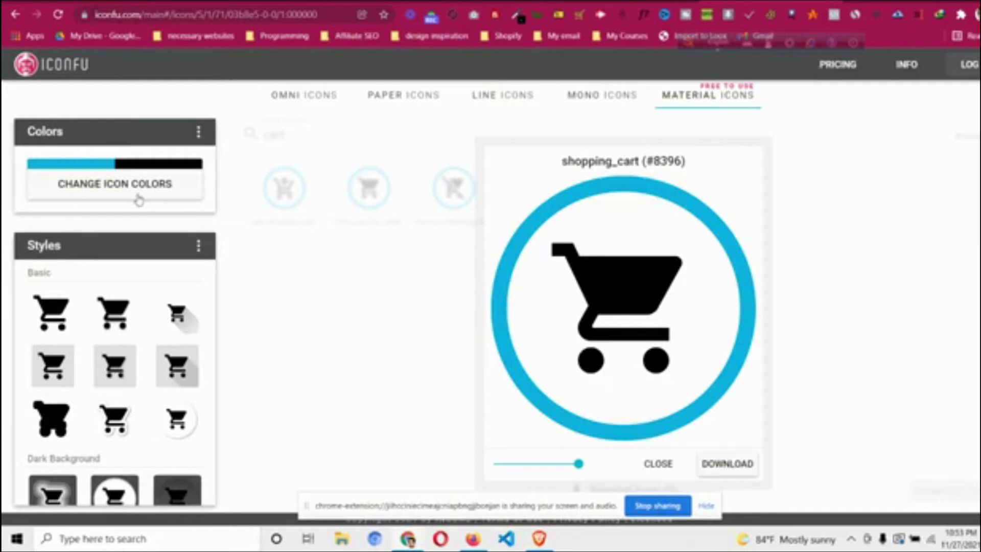
Scroll the Styles panel, then bring up the shopping_cart icon's Download dialog.
scroll(167, 385, "down", 5)
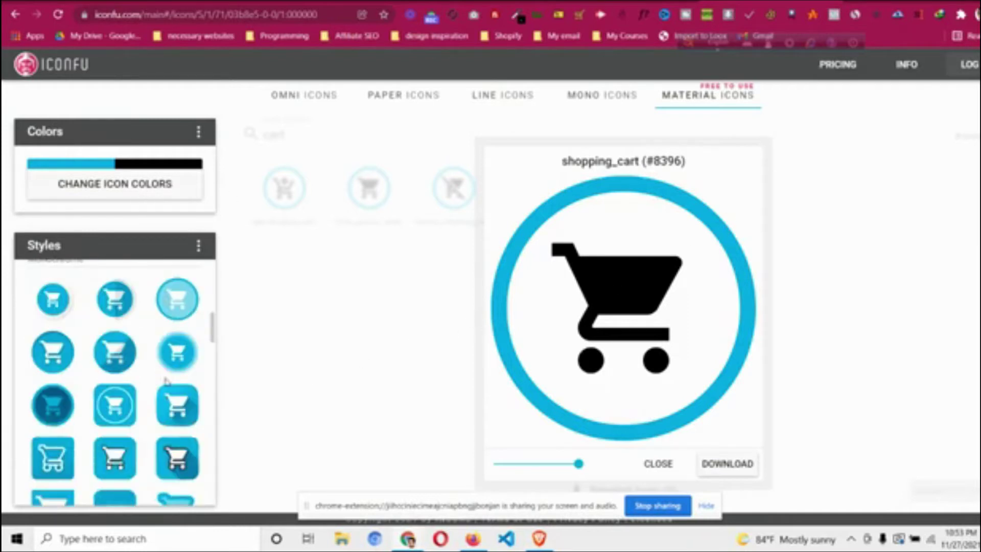
scroll(167, 384, "down", 3)
scroll(167, 385, "down", 3)
scroll(167, 384, "down", 3)
scroll(167, 384, "down", 3)
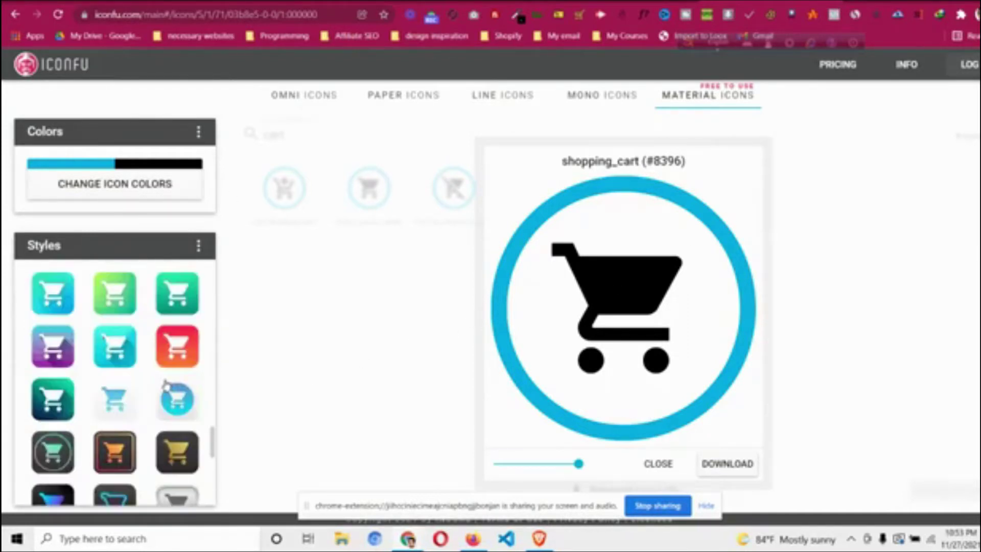
scroll(167, 384, "down", 3)
scroll(167, 384, "up", 3)
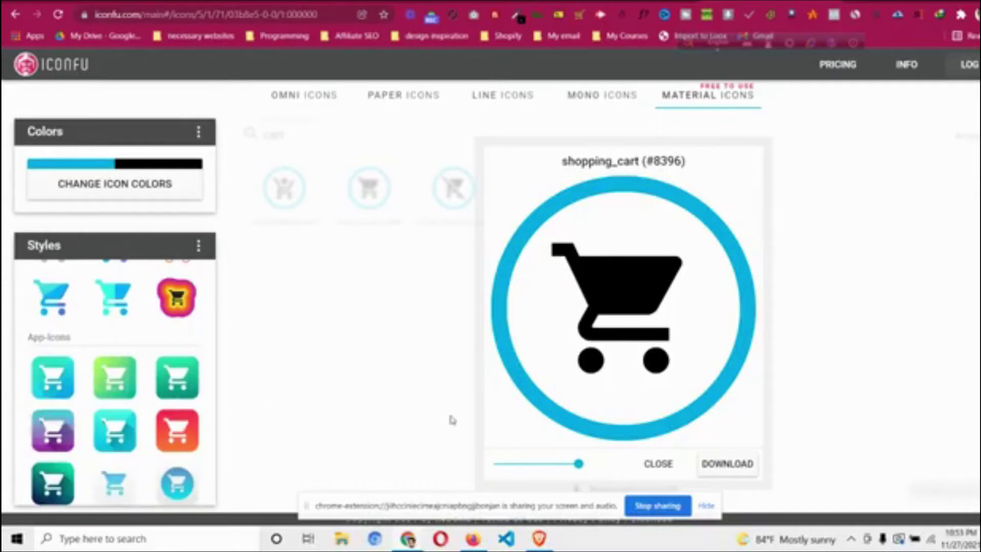
left_click(736, 464)
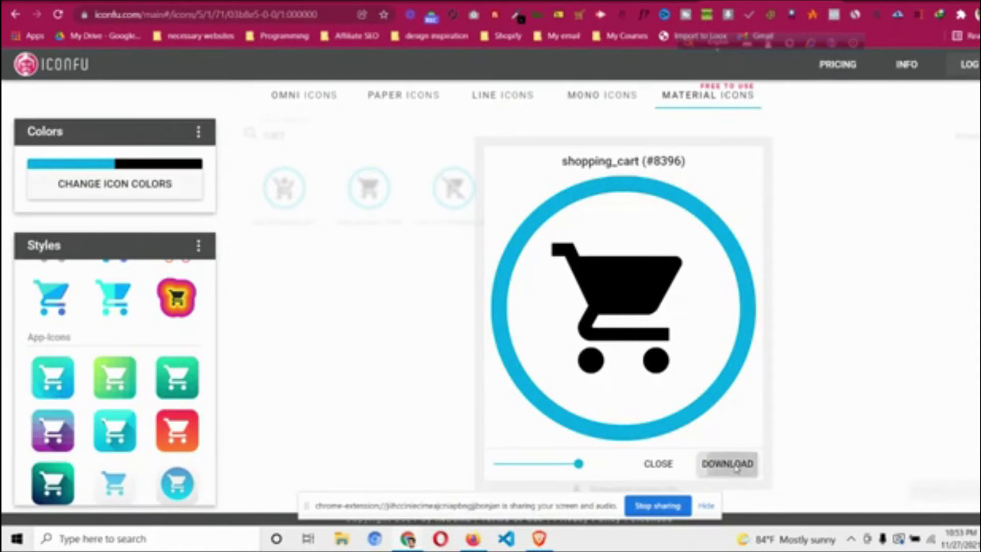
Download the icon as SVG and show iconfu_icons.zip in its folder.
left_click(372, 324)
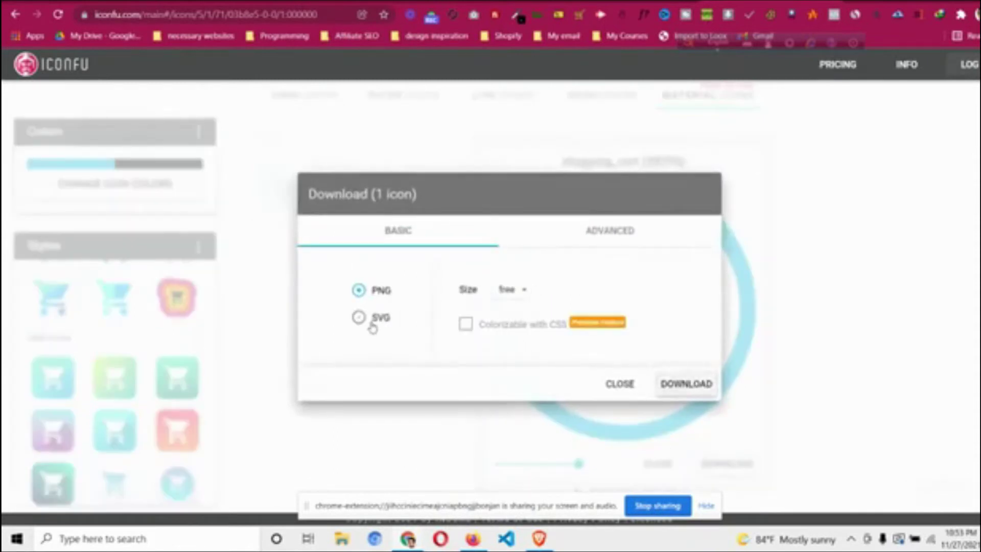
left_click(667, 386)
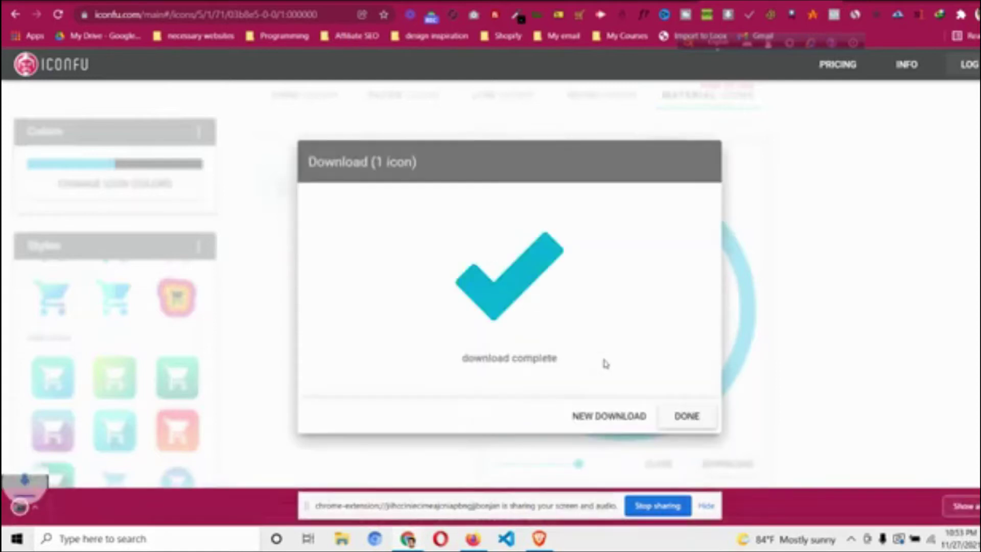
left_click(137, 508)
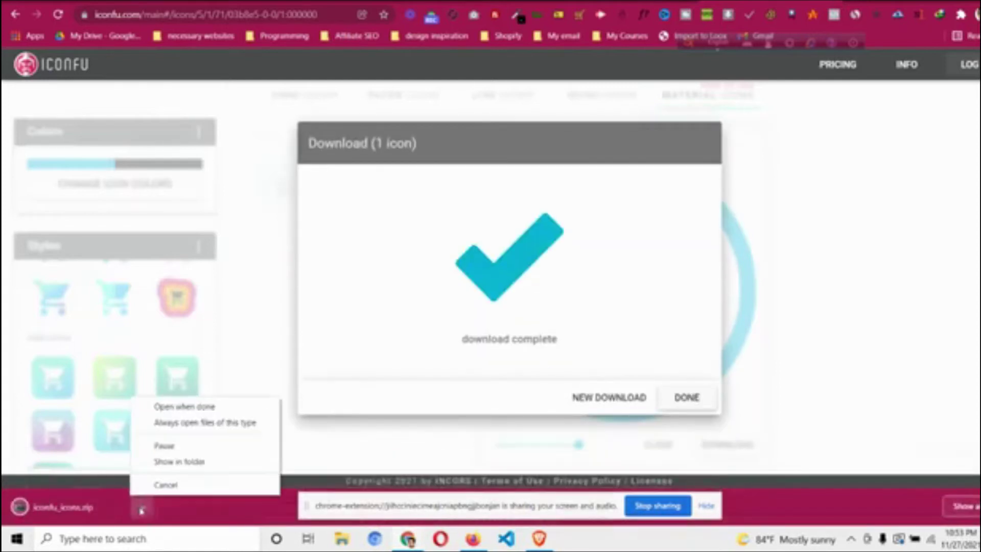
left_click(182, 463)
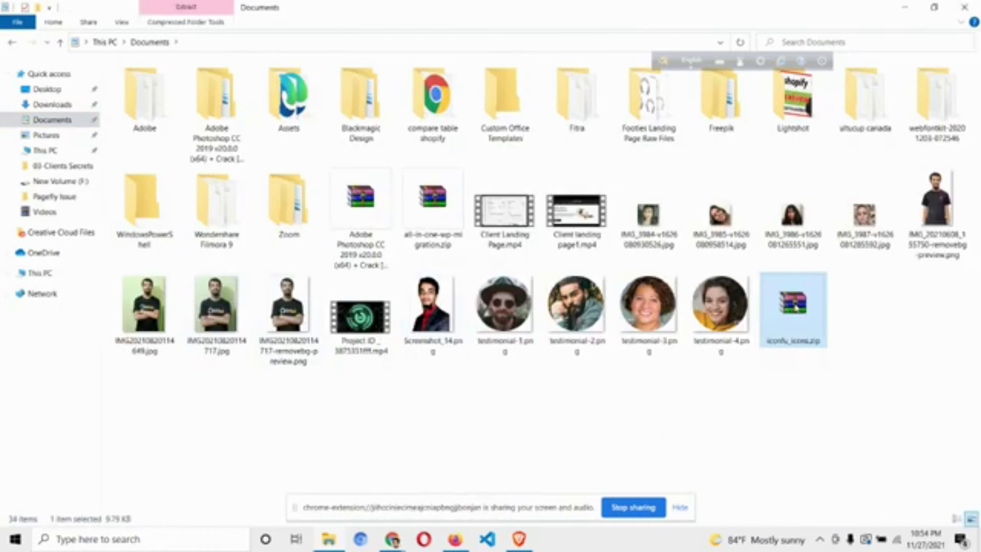
Extract iconfu_icons.zip here and navigate through svg/svgs to shopping_cart.svg.
right_click(795, 307)
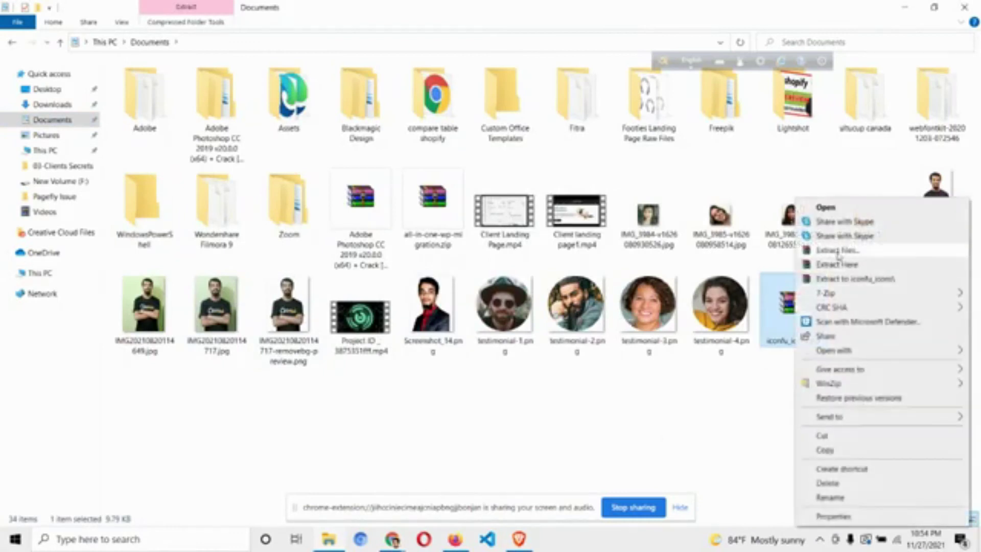
left_click(841, 266)
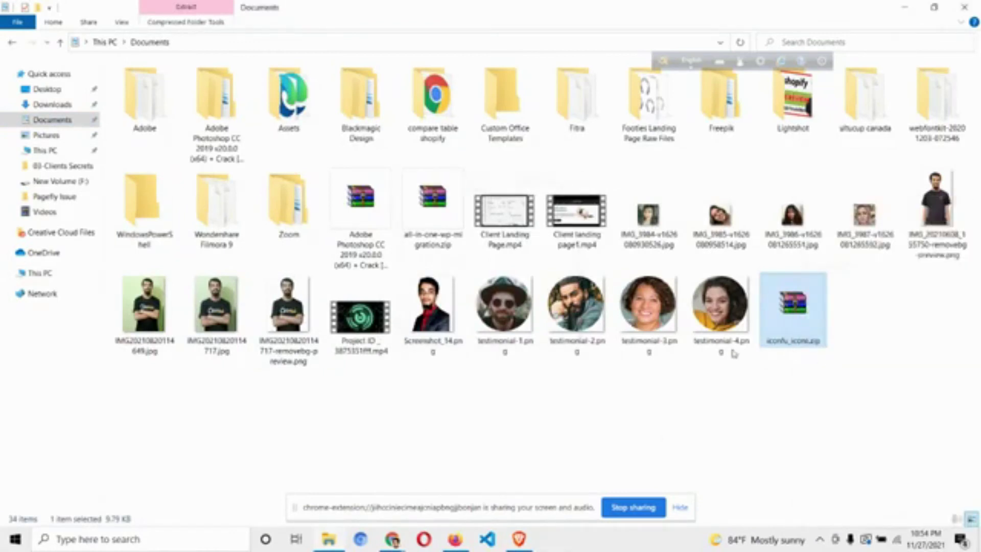
double_click(869, 311)
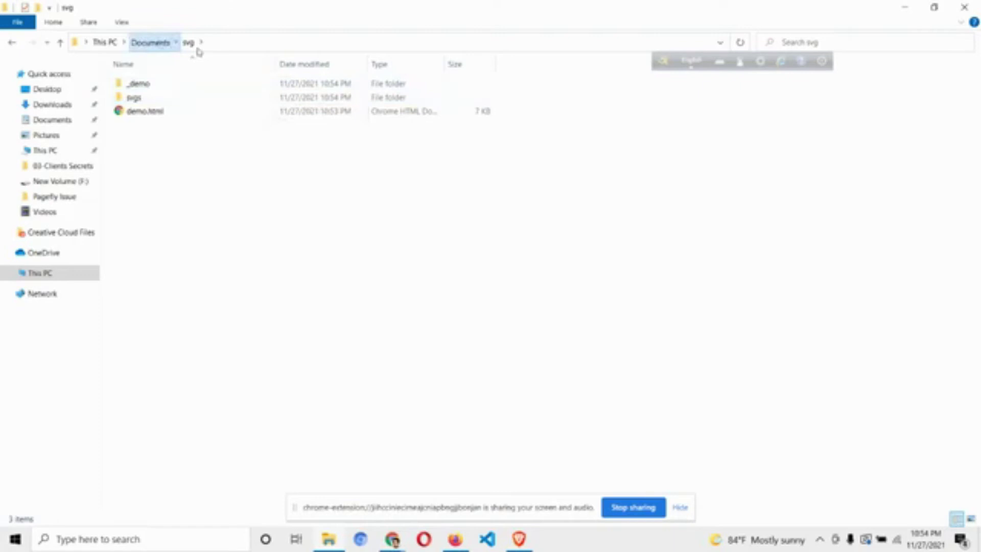
left_click(154, 42)
double_click(927, 118)
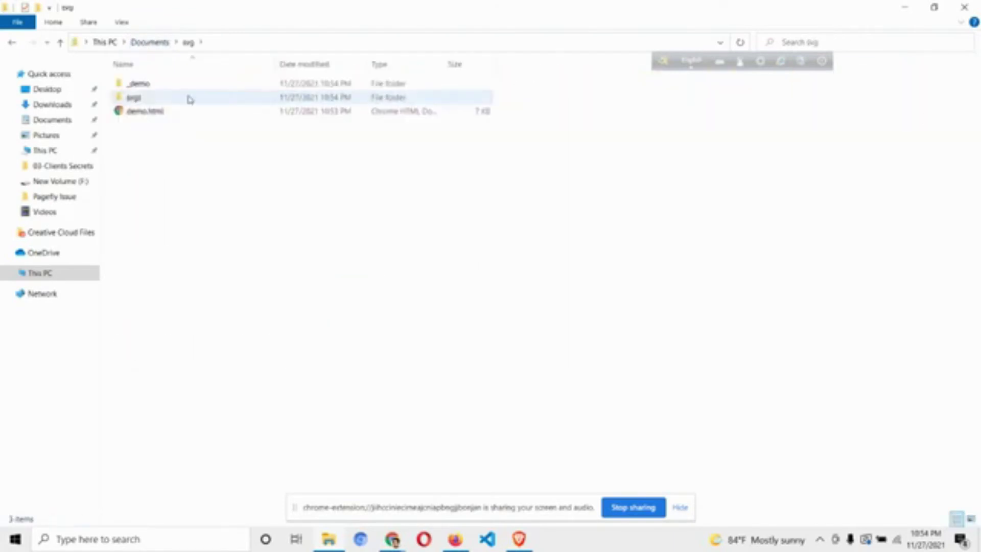
double_click(186, 98)
left_click(190, 87)
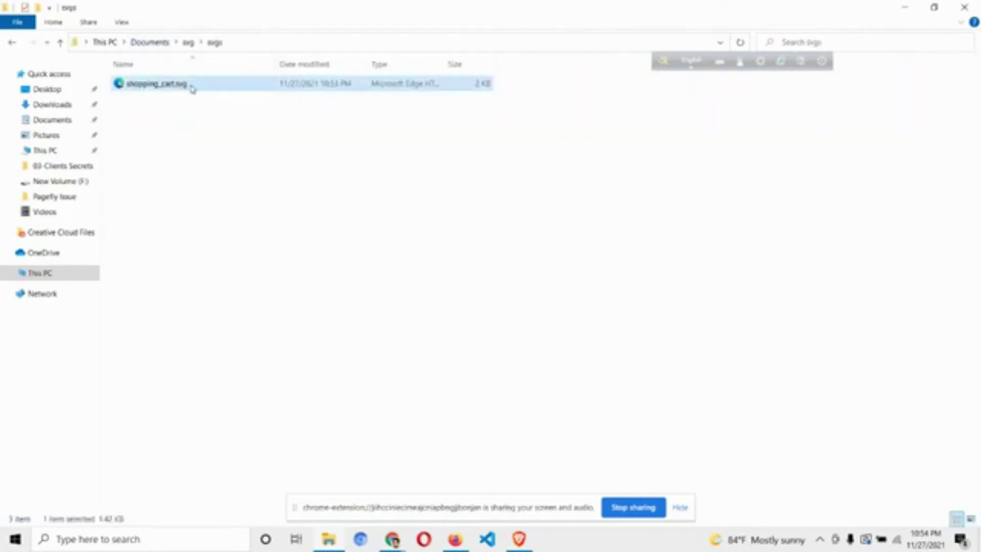
Close the LandingPageKing storefront window and drag shopping_cart.svg into Firefox.
left_click_drag(186, 84, 394, 542)
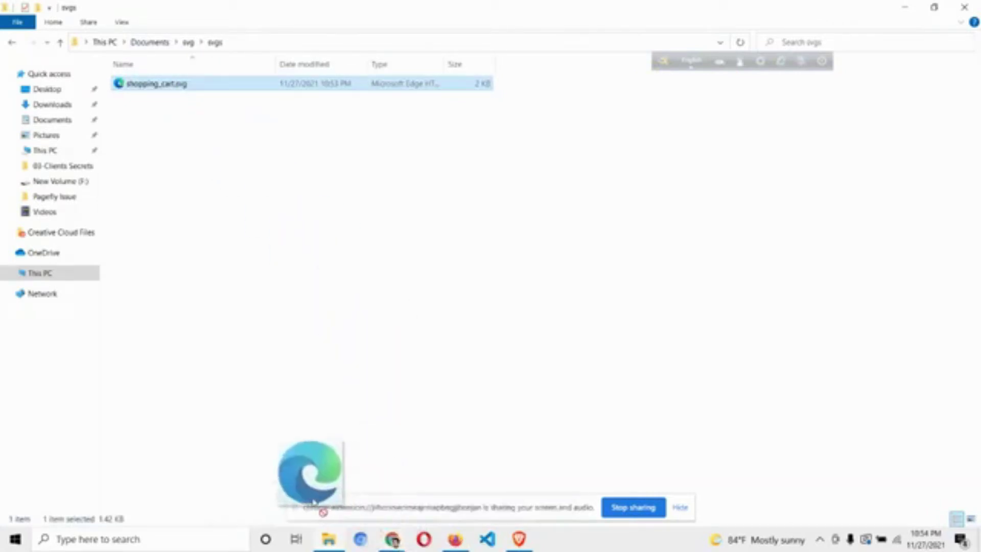
left_click_drag(394, 541, 448, 458)
left_click(403, 544)
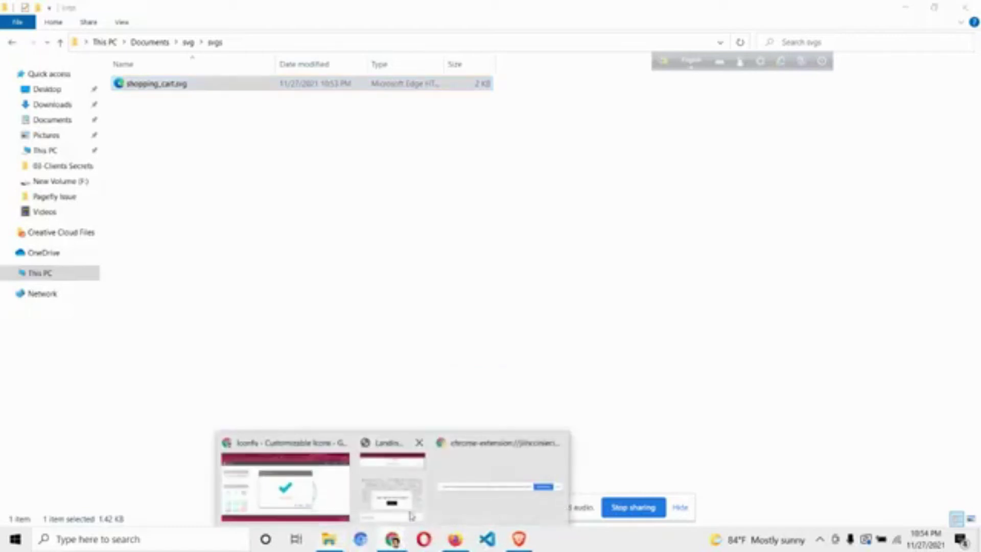
mouse_move(391, 480)
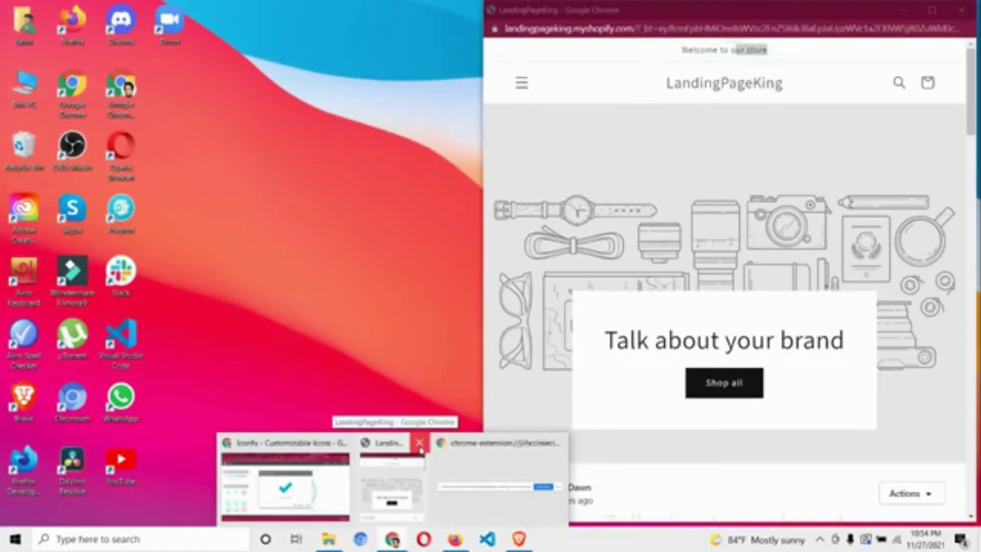
left_click(420, 444)
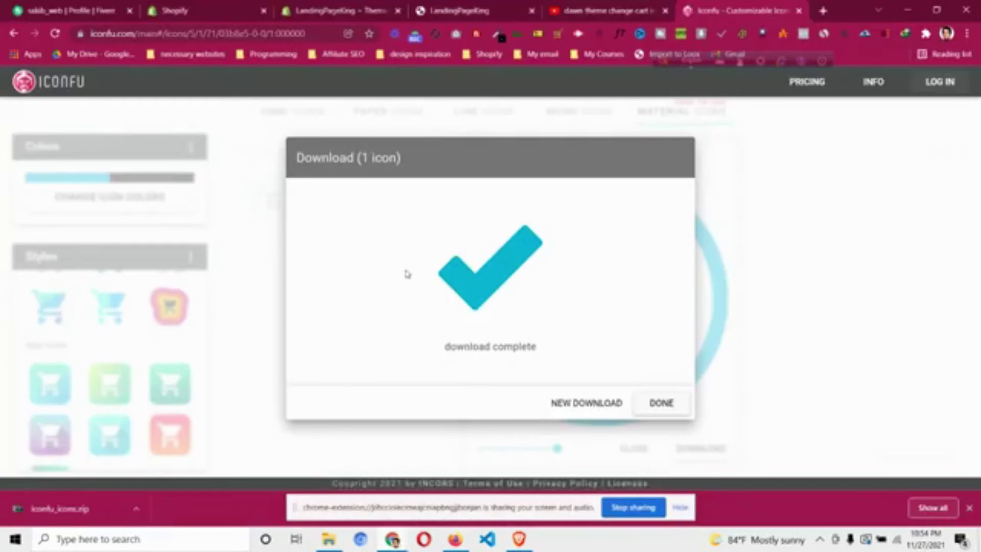
left_click(327, 475)
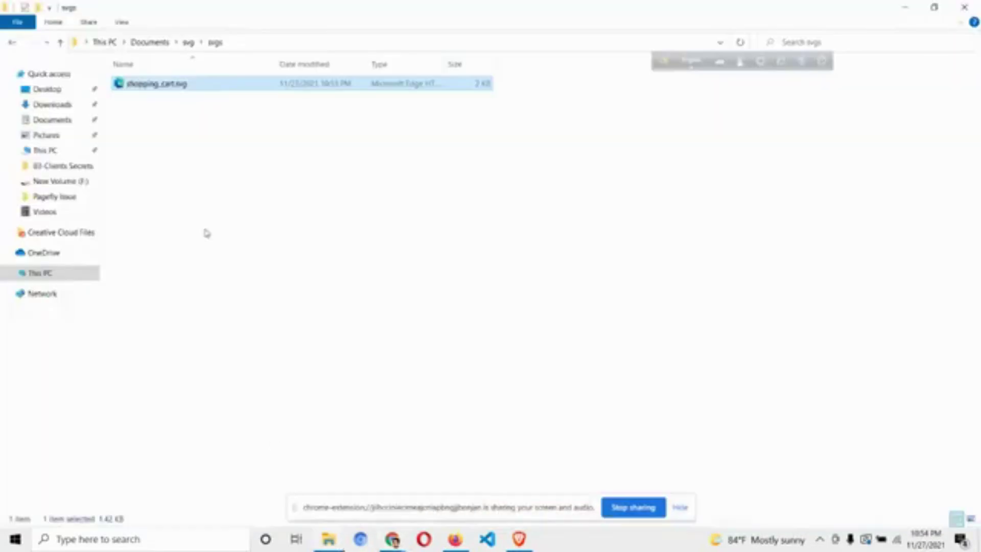
mouse_move(151, 91)
left_mouse_down()
mouse_move(388, 511)
mouse_move(452, 540)
mouse_move(237, 4)
left_mouse_up()
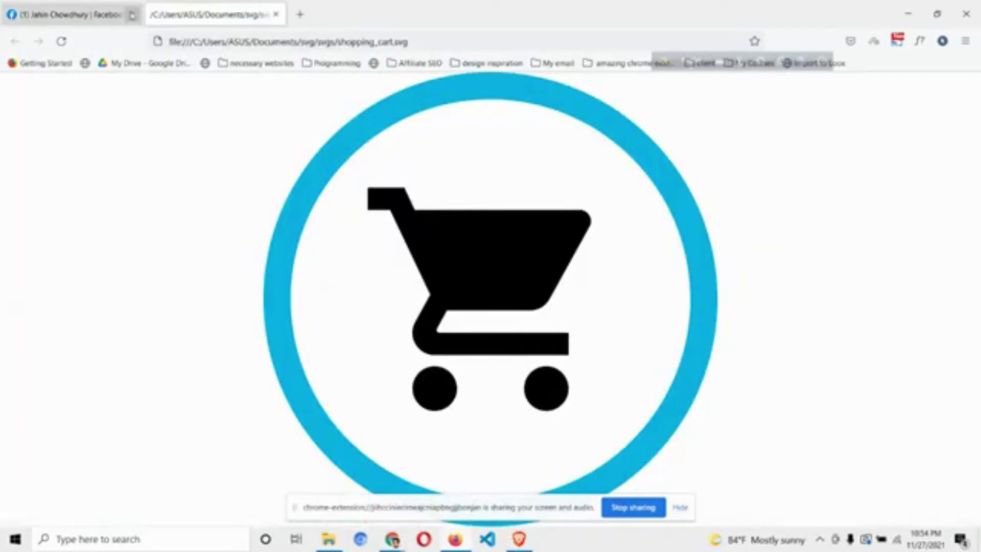
Close the Facebook tab, view shopping_cart.svg's source, and copy all its markup.
left_click(132, 14)
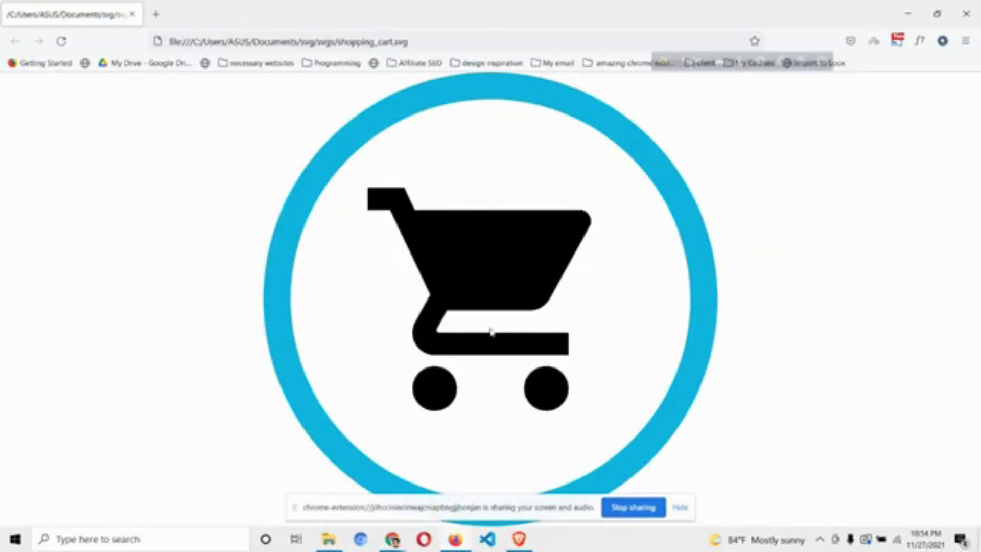
key("ctrl+u")
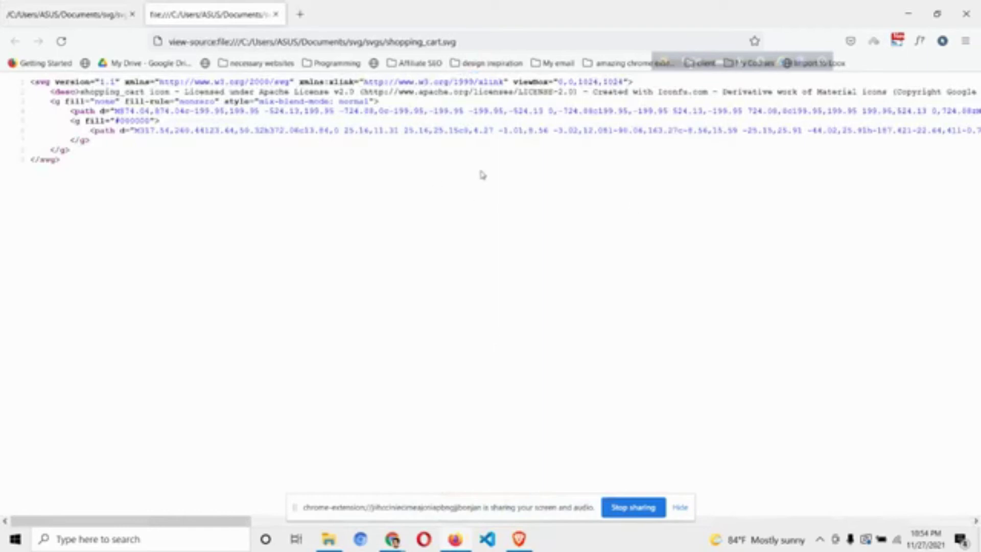
mouse_move(68, 168)
left_mouse_down()
mouse_move(92, 129)
mouse_move(31, 79)
left_mouse_up()
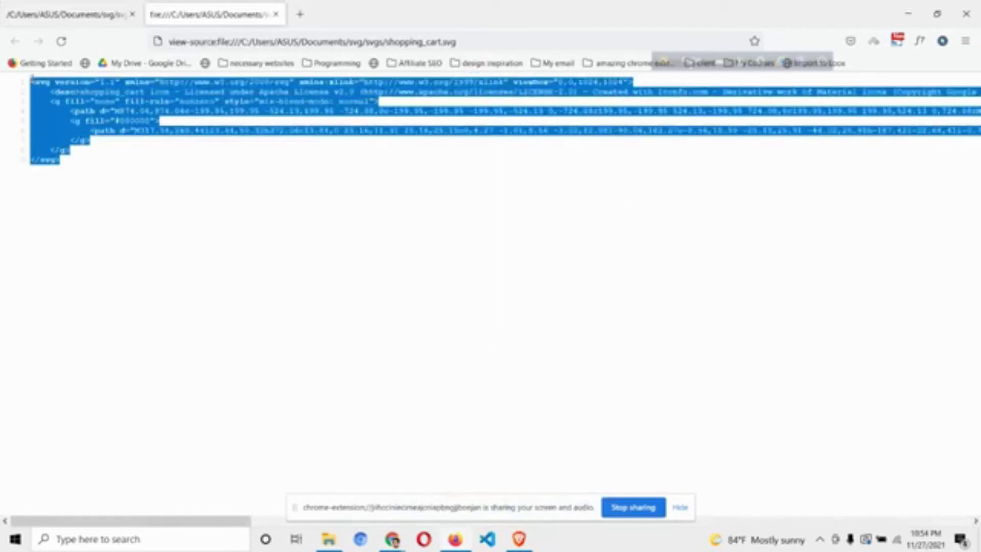
right_click(51, 83)
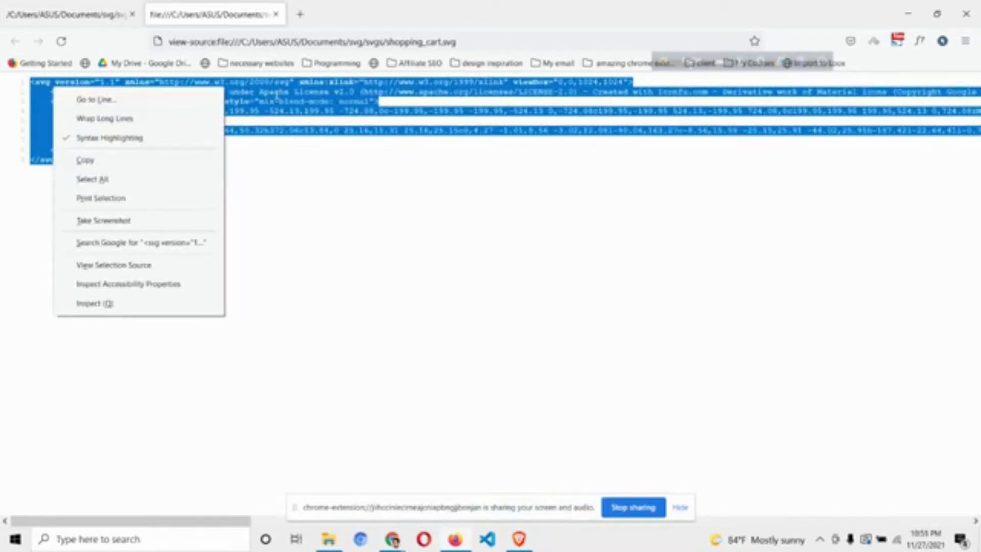
right_click(276, 94)
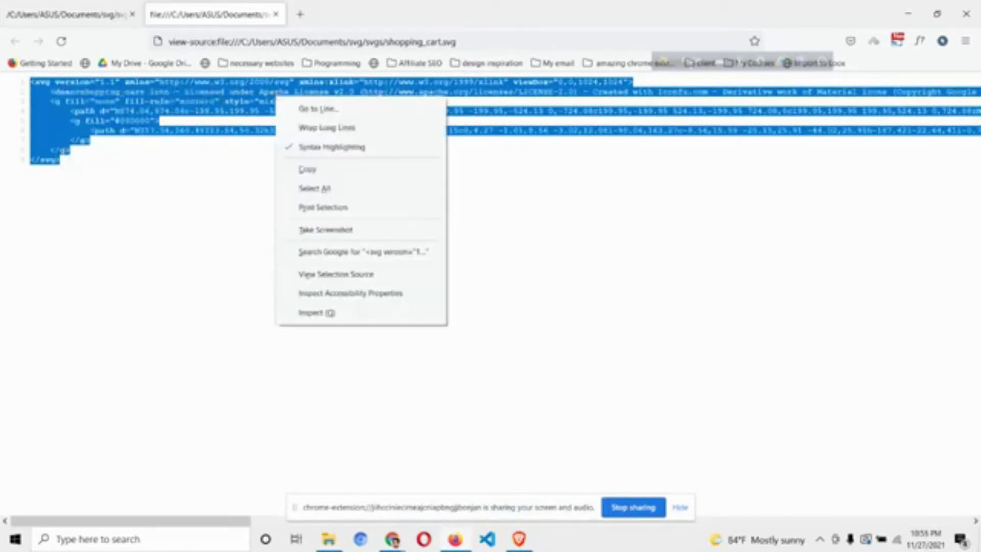
left_click(314, 170)
Re-copy the selected SVG code from the source tab and return to Chrome.
left_click(97, 14)
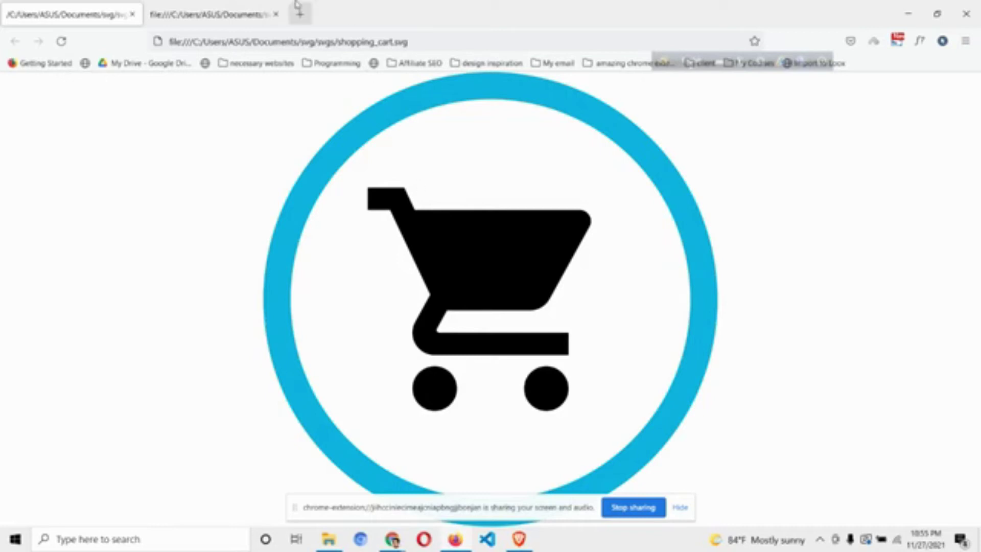
left_click(238, 5)
right_click(125, 88)
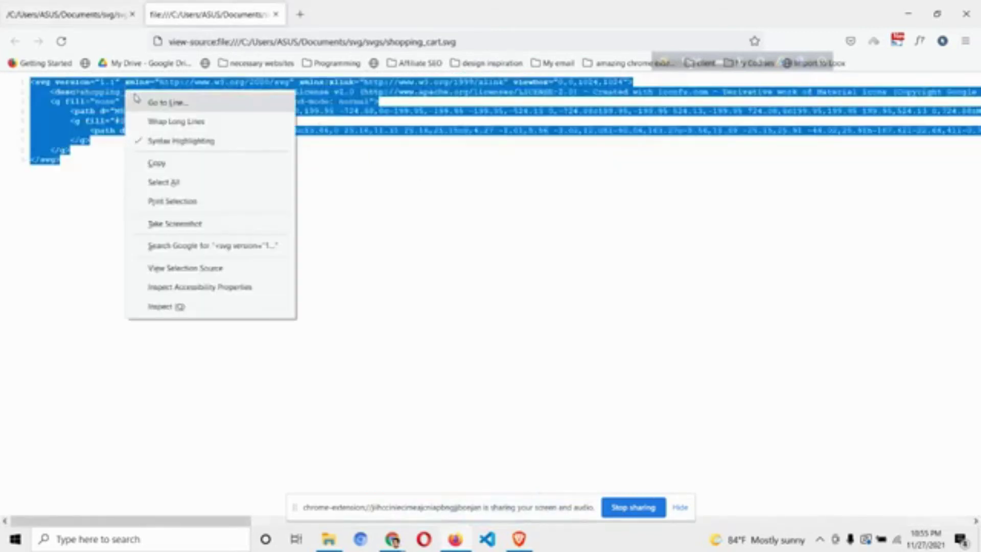
left_click(153, 160)
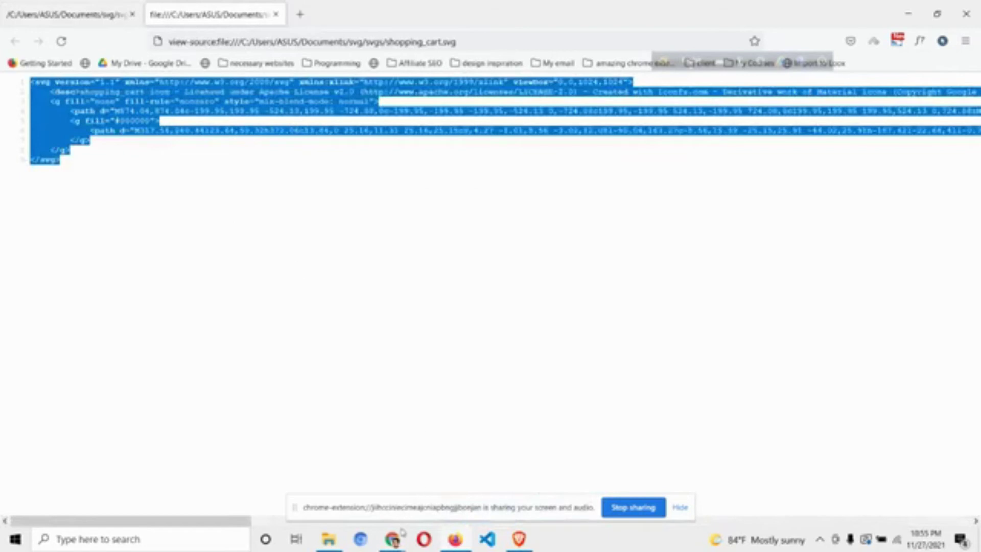
left_click(349, 496)
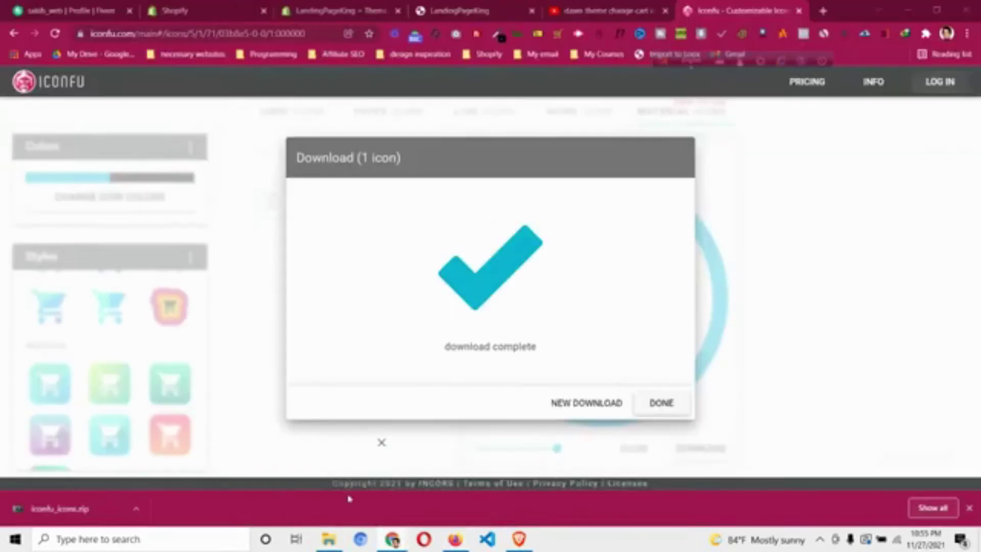
Duplicate Dawn as a 'Copy of Dawn' backup and launch Dawn's code editor.
left_click(366, 5)
scroll(614, 252, "down", 1)
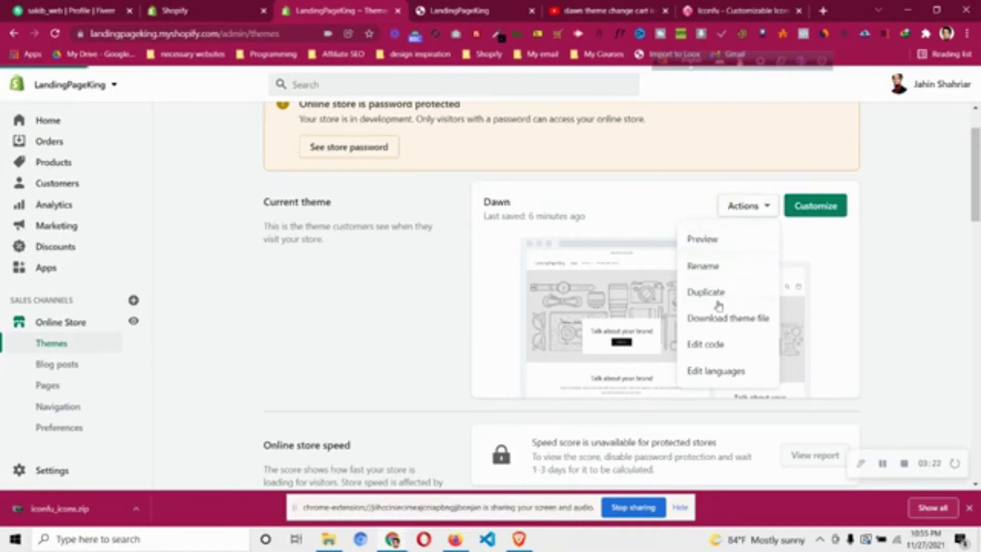
left_click(714, 301)
scroll(664, 337, "down", 3)
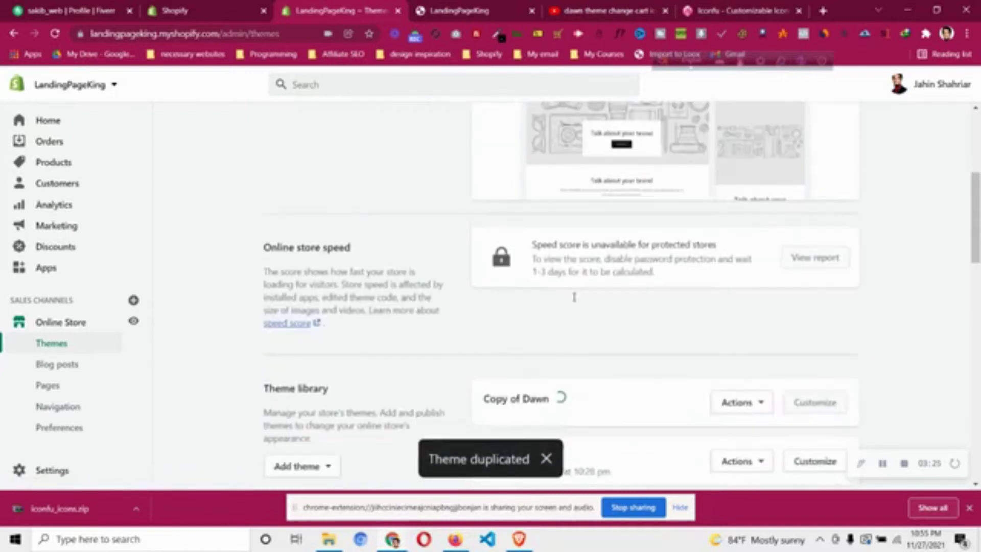
scroll(550, 323, "up", 5)
left_click(746, 205)
left_click(741, 344)
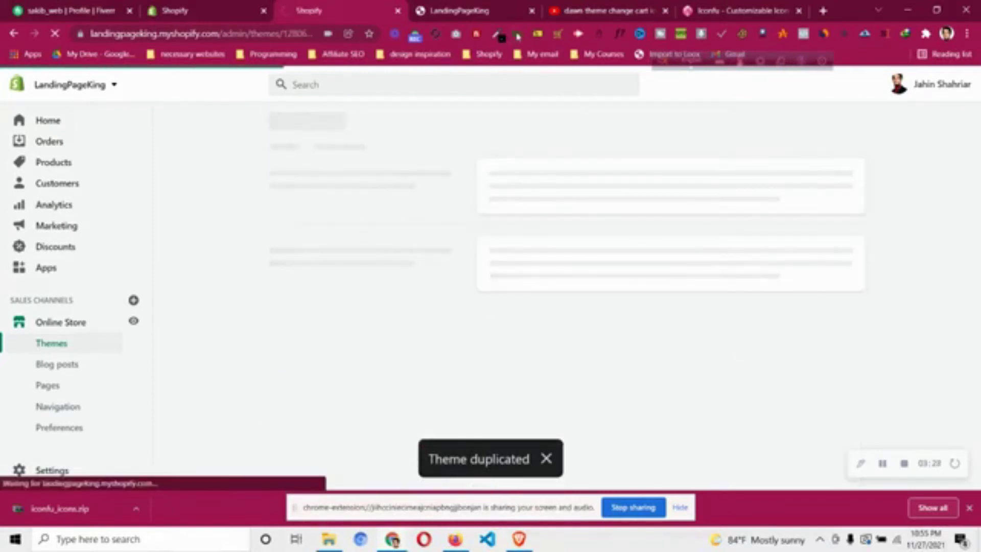
Close the extra store tab, collapse Layout and Templates, and open sections/header.liquid.
left_click(532, 10)
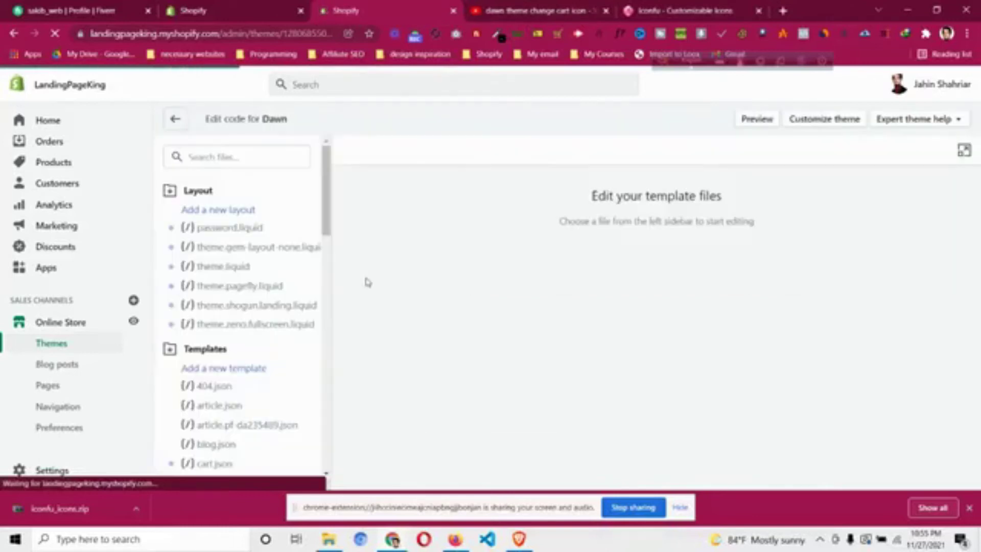
left_click(196, 191)
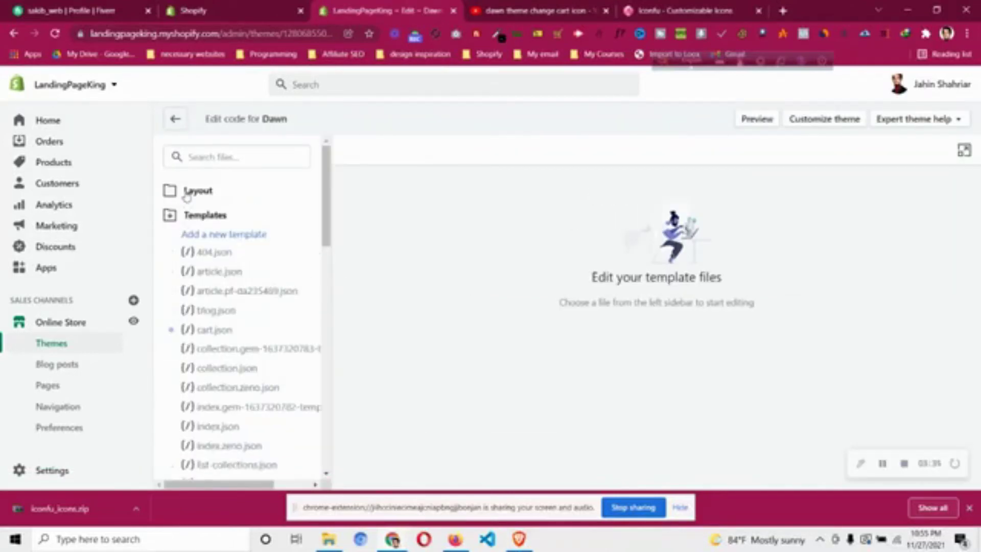
left_click(204, 223)
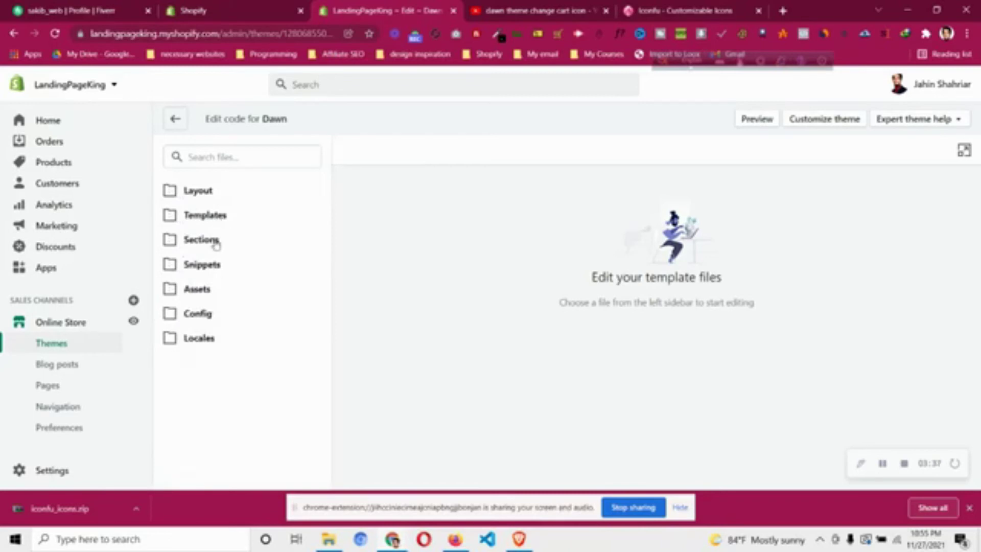
left_click(217, 246)
scroll(219, 302, "down", 3)
scroll(228, 304, "down", 3)
scroll(233, 304, "down", 2)
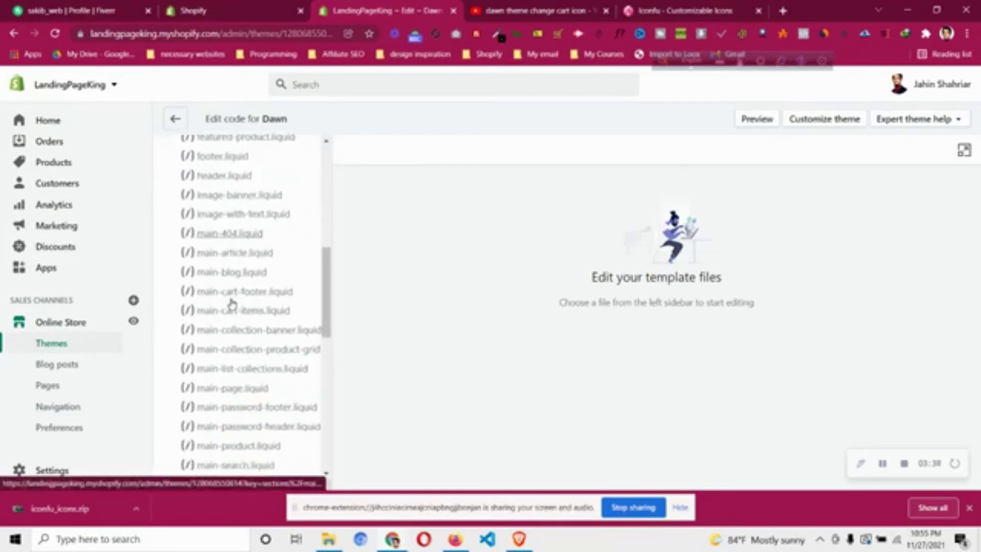
scroll(233, 302, "down", 3)
scroll(233, 302, "down", 3)
scroll(232, 303, "down", 2)
scroll(233, 302, "down", 3)
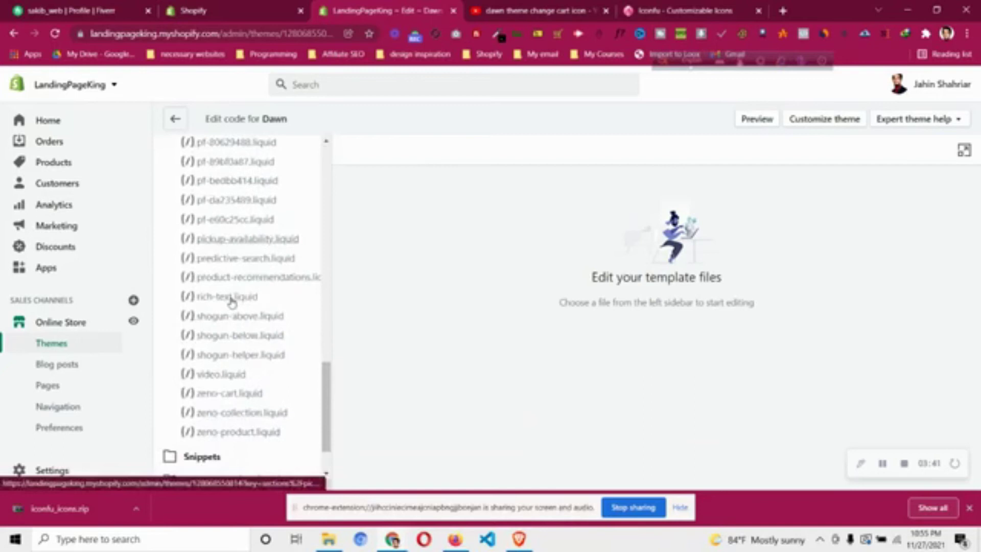
scroll(232, 301, "up", 5)
scroll(233, 301, "up", 3)
scroll(233, 286, "up", 1)
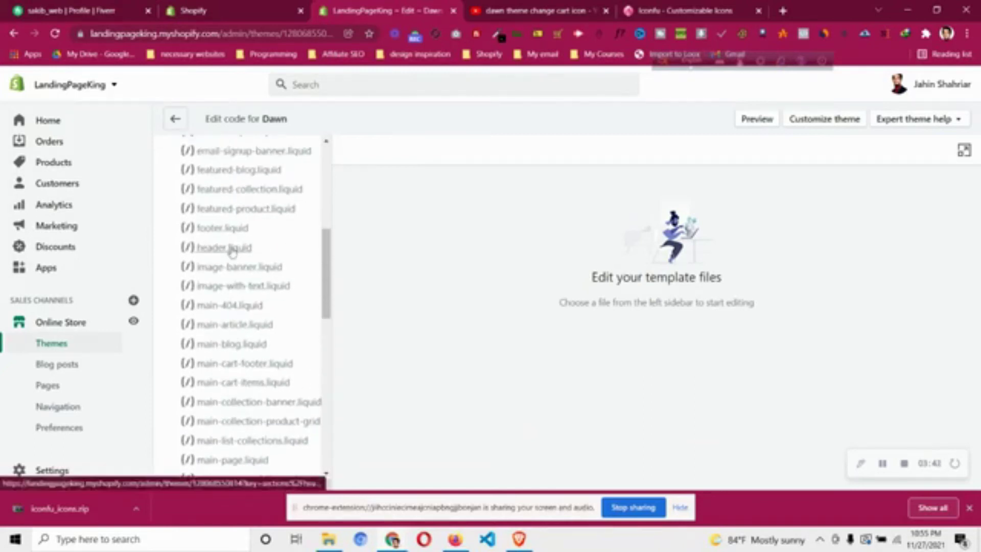
left_click(233, 250)
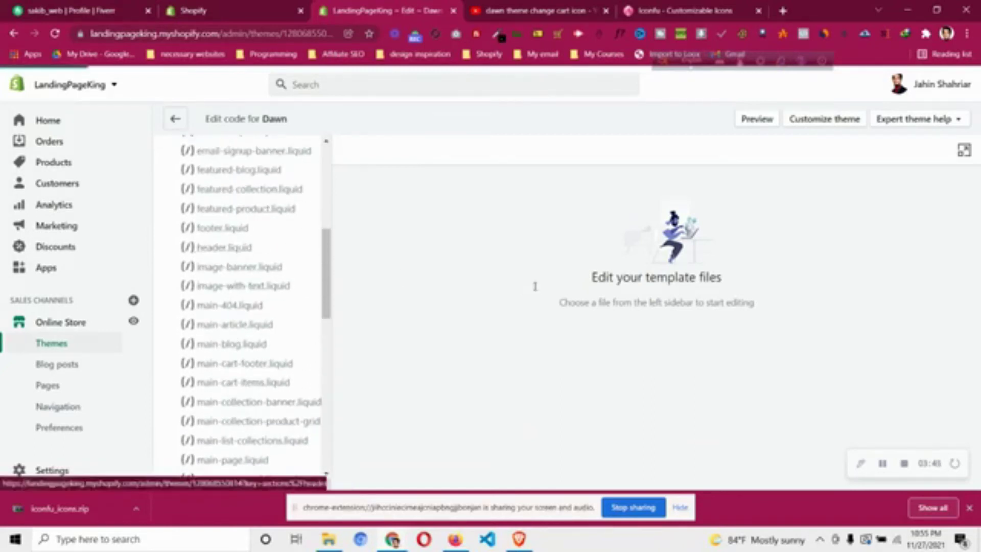
Search header.liquid for 'cart' and highlight the icon-cart-empty and icon-cart render names.
scroll(677, 290, "down", 1)
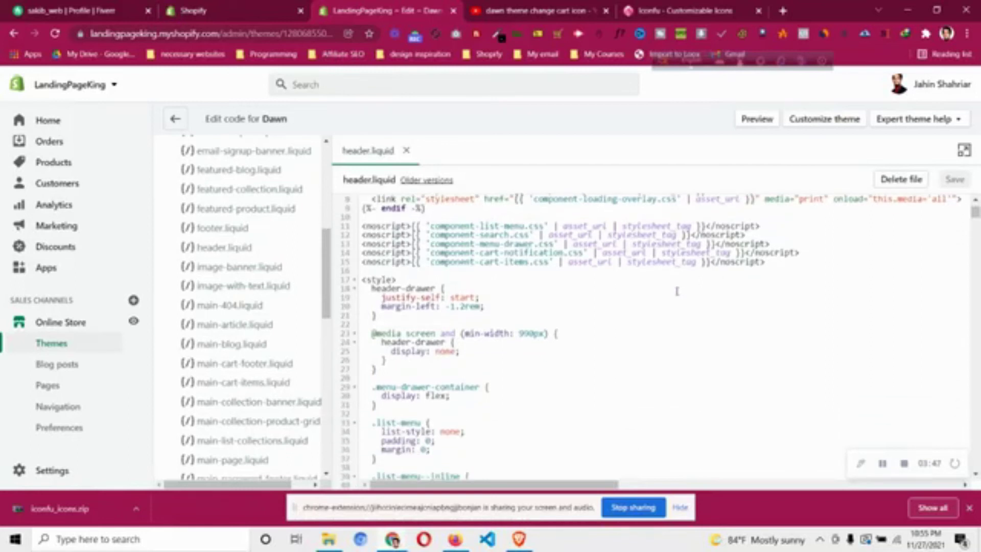
key("ctrl+f")
type("cart")
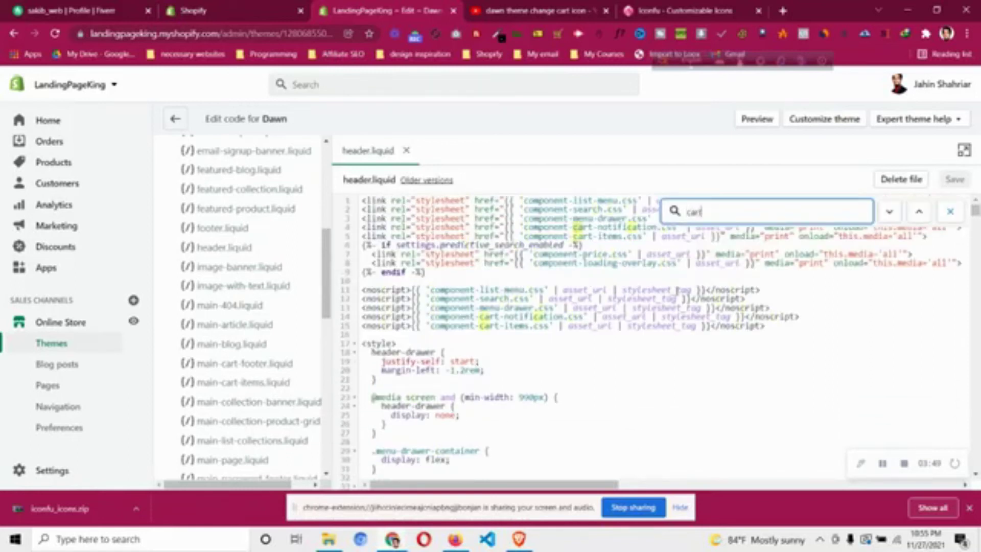
key("Return")
key("Return")
key("Return")
key("Return")
key("Return")
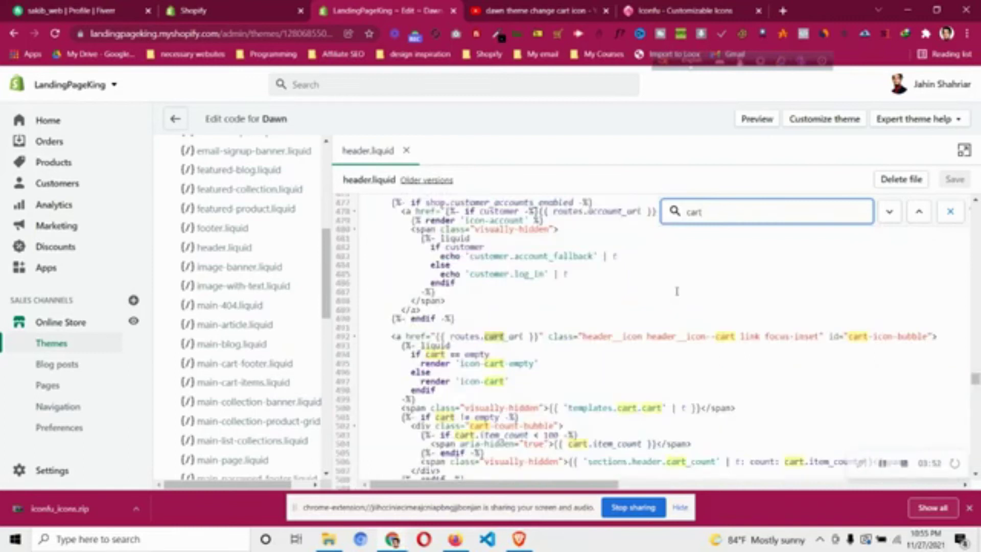
key("Return")
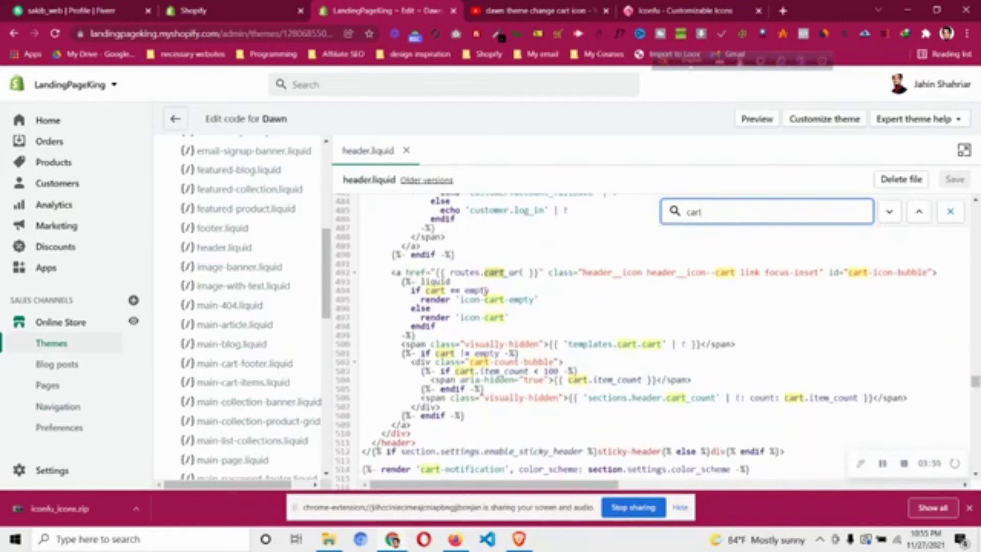
left_click(476, 290)
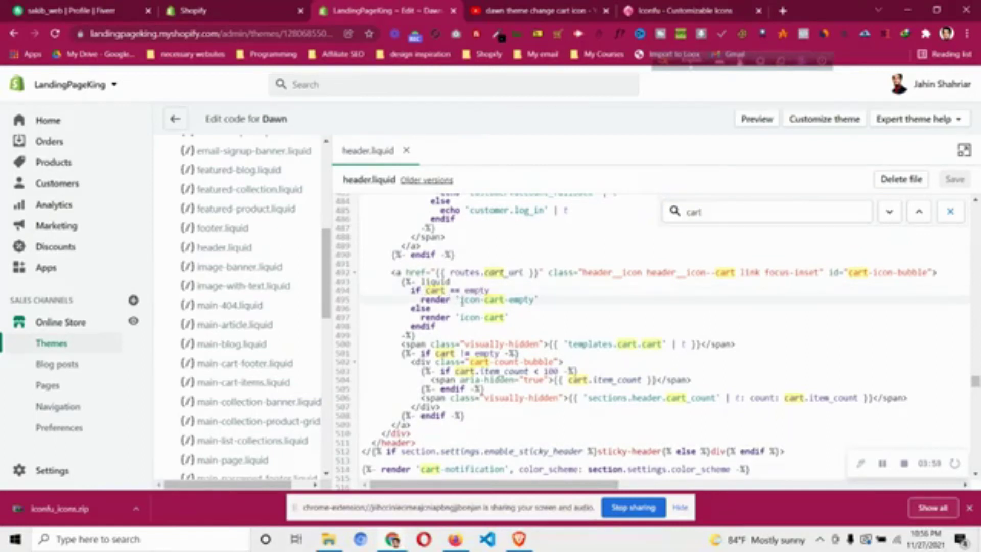
left_click_drag(459, 300, 534, 300)
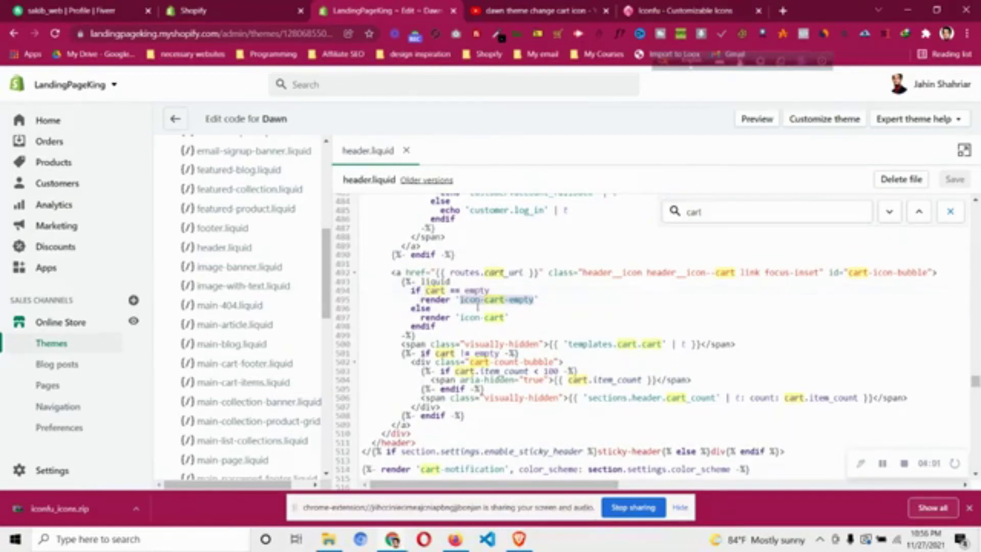
left_click(438, 309)
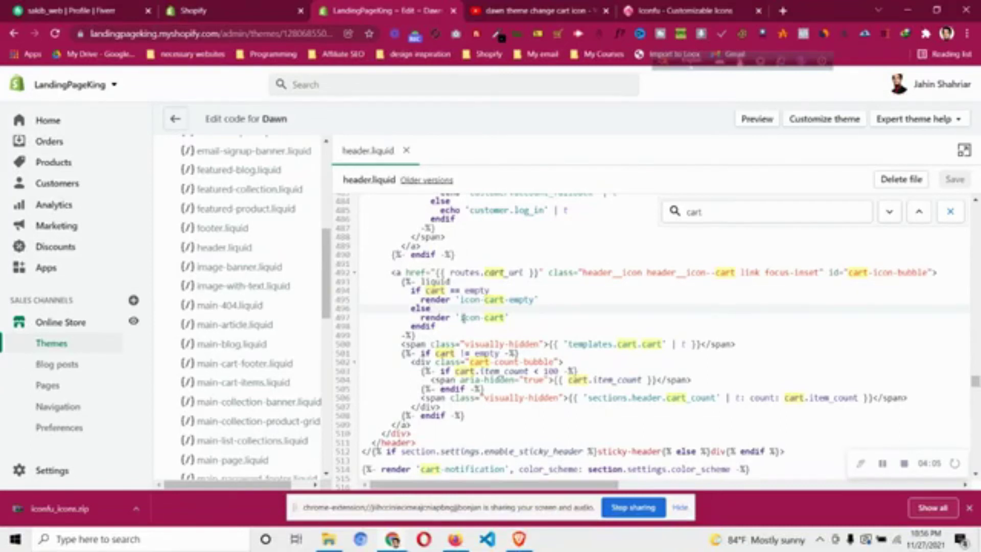
left_click(461, 318)
left_click_drag(462, 318, 504, 318)
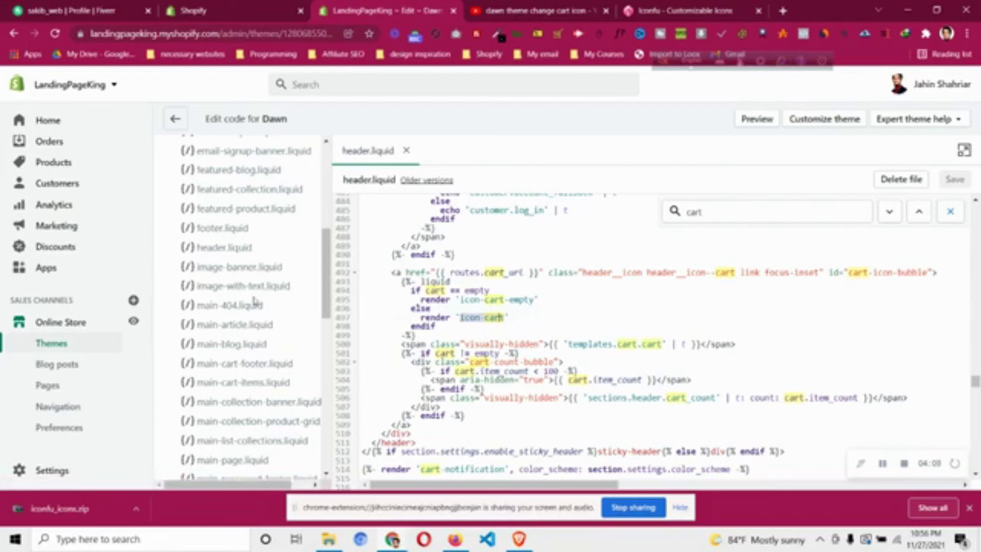
Expand the Snippets folder and scroll down to icon-cart.liquid.
scroll(245, 241, "up", 5)
scroll(246, 248, "down", 5)
scroll(246, 250, "down", 5)
scroll(247, 250, "down", 5)
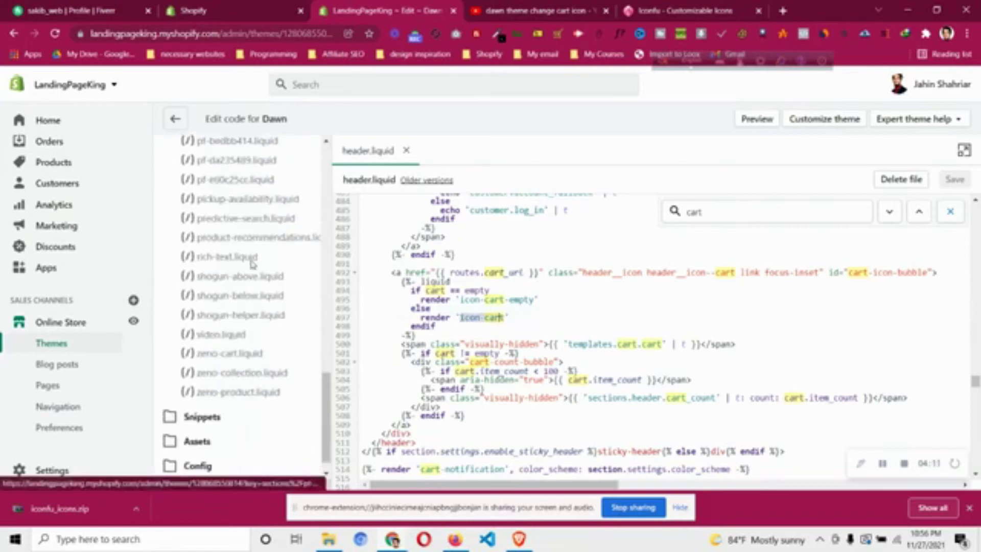
scroll(248, 357, "down", 1)
left_click(248, 389)
scroll(251, 358, "down", 3)
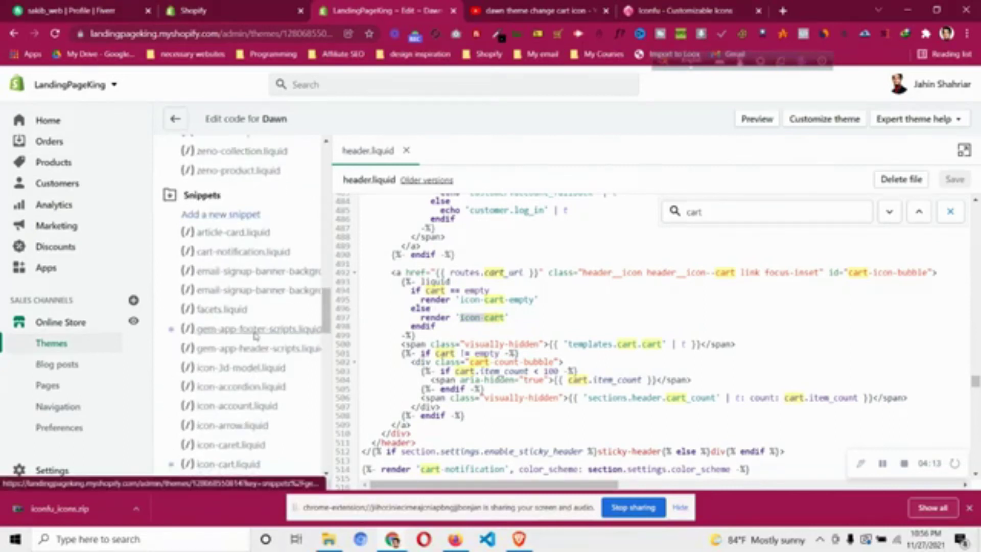
scroll(253, 330, "down", 1)
scroll(253, 327, "down", 1)
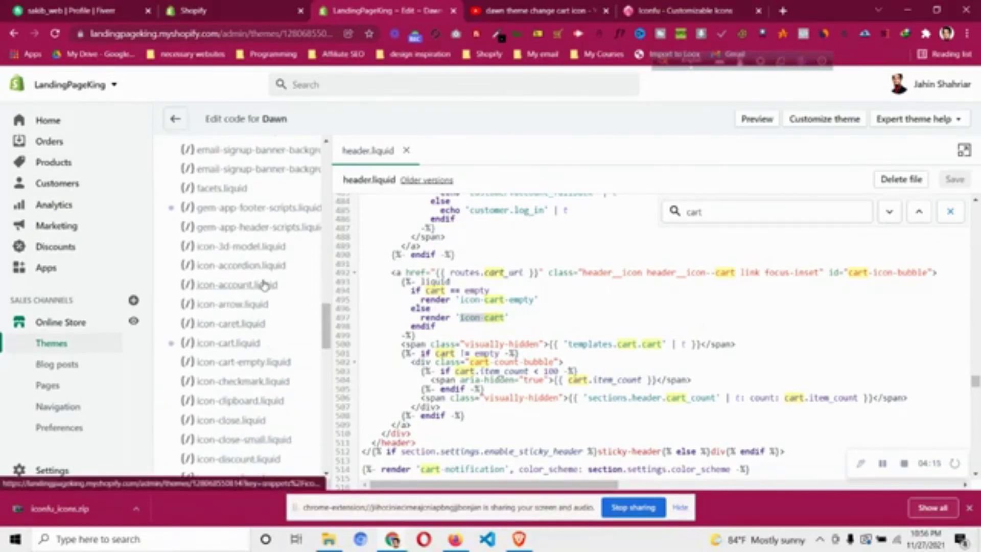
scroll(258, 367, "down", 1)
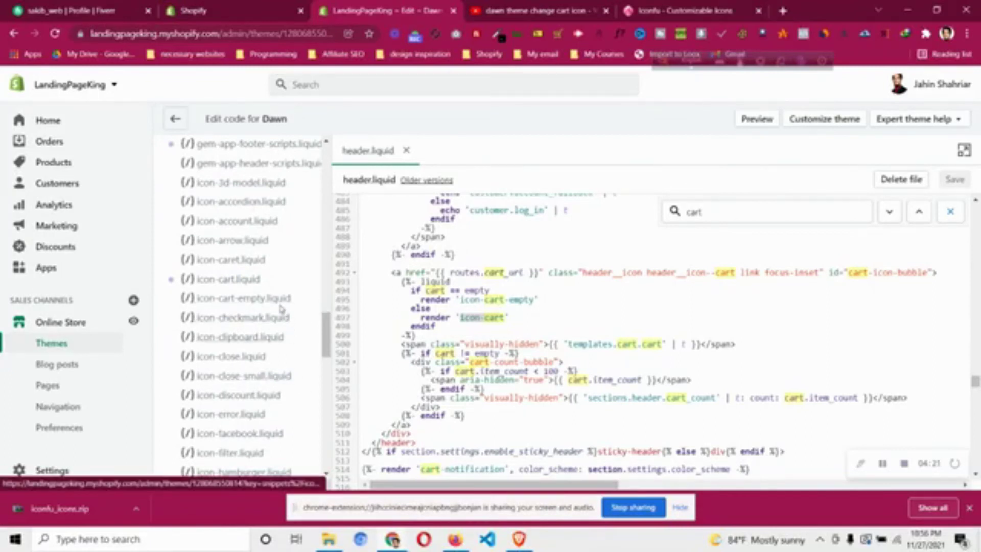
Replace Dawn's icon-cart.liquid code with the nine-line Iconfu cart SVG, save, and check the closing tag.
left_click(244, 284)
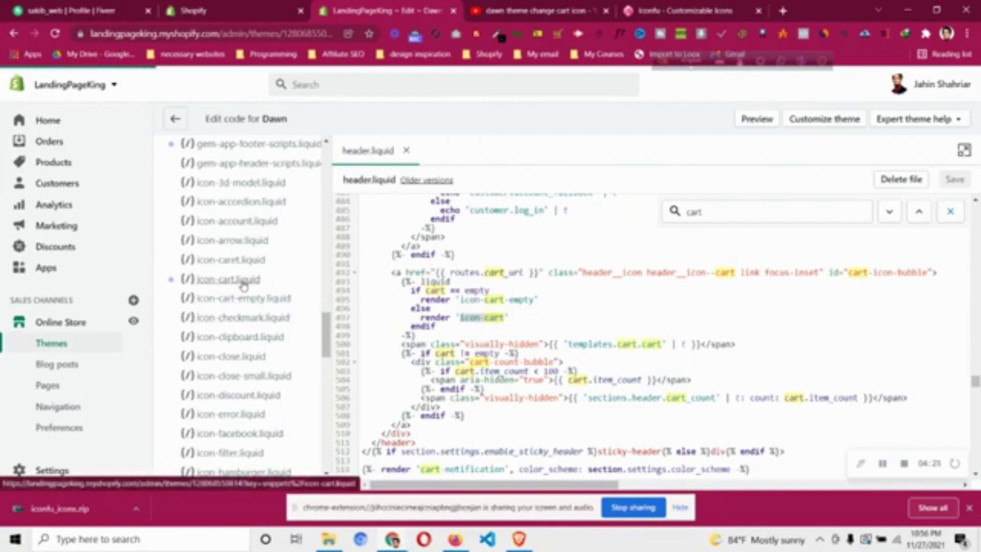
left_click(397, 220)
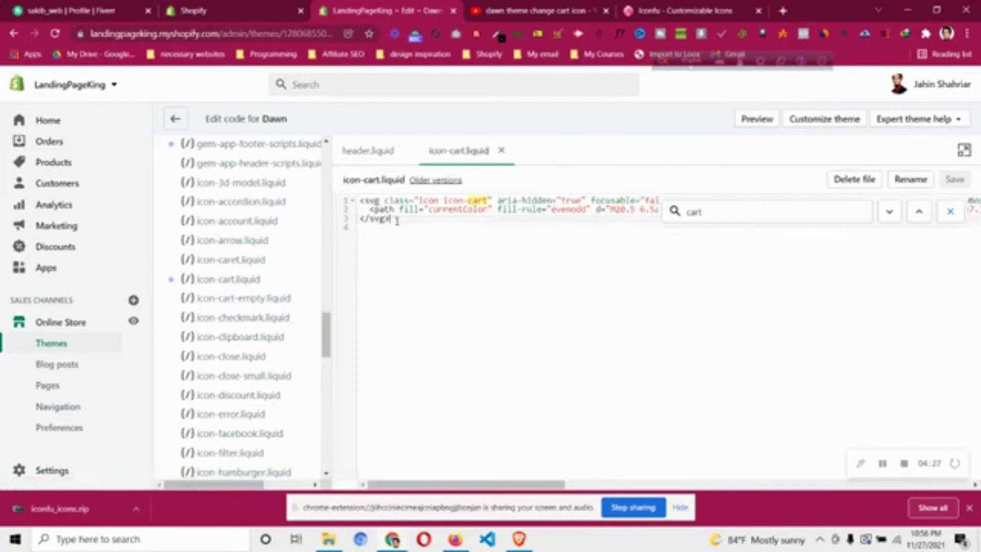
key("ctrl+a")
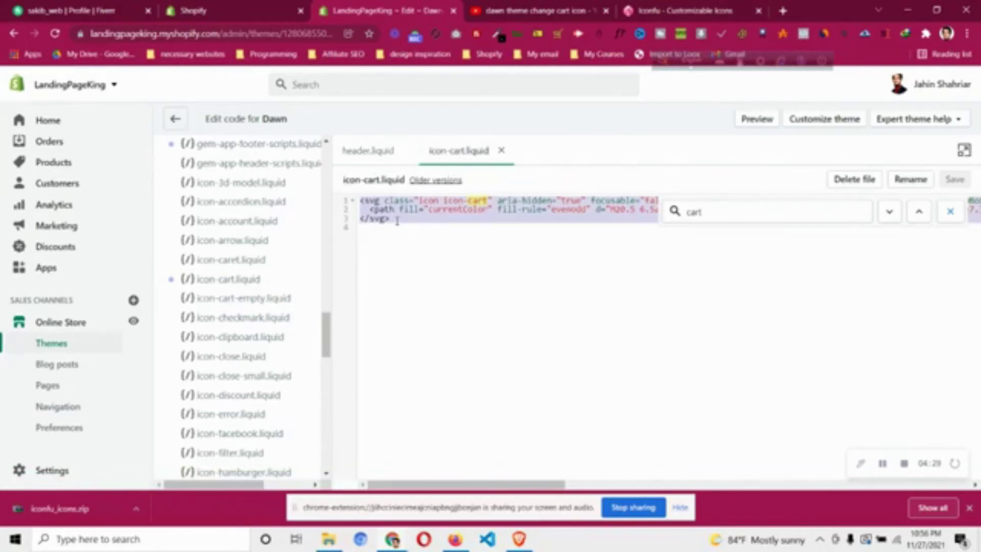
key("Delete")
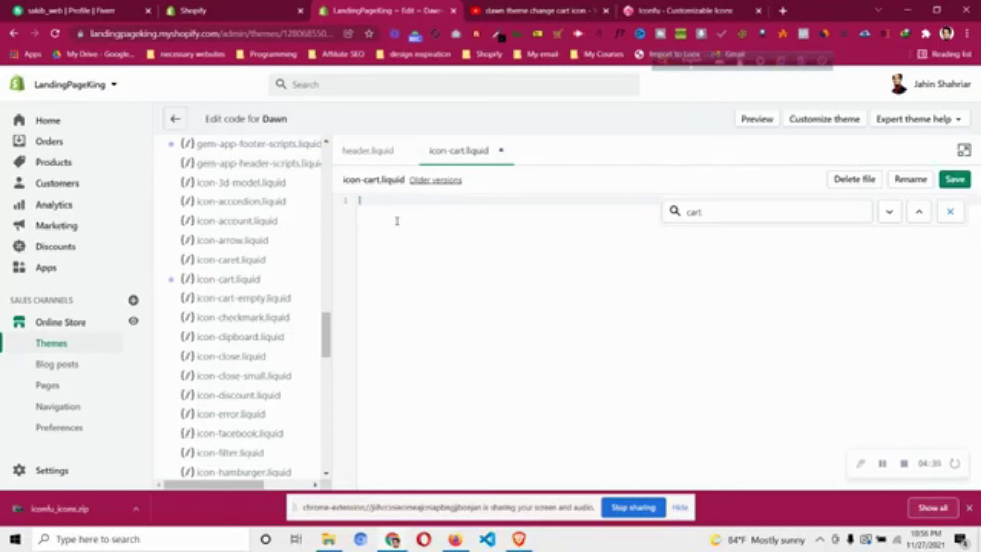
key("ctrl+v")
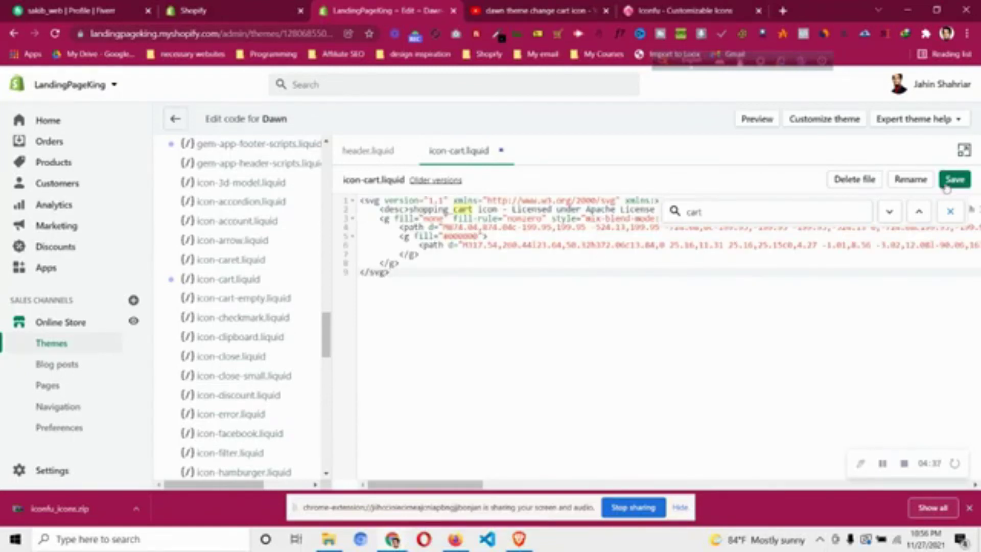
left_click(946, 186)
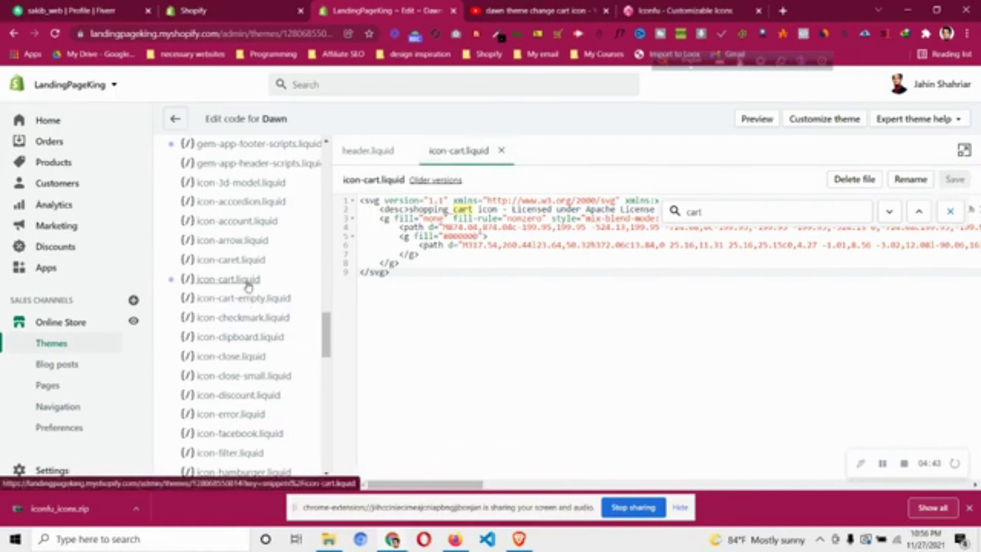
left_click(408, 254)
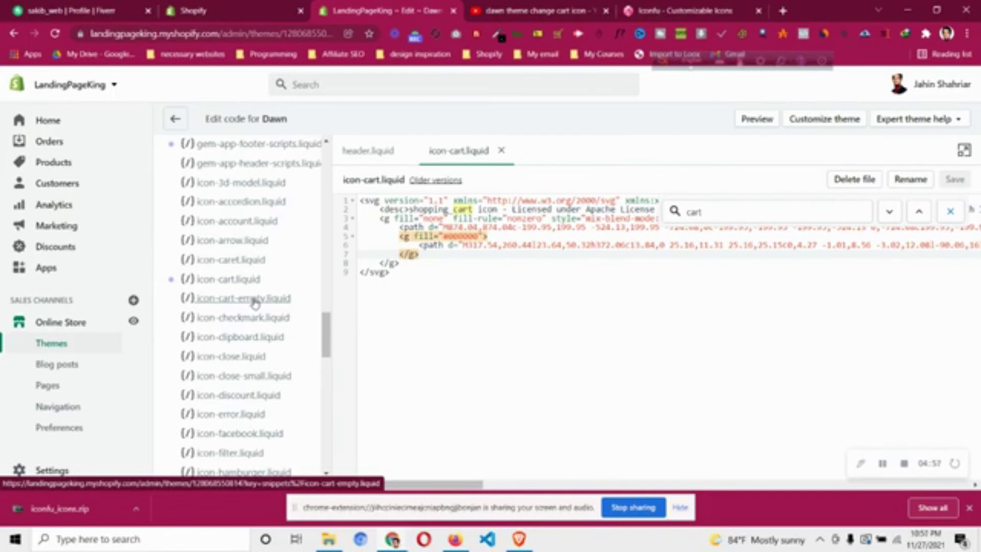
Swap icon-cart-empty.liquid's old markup for the pasted Iconfu cart SVG and save the snippet.
left_click(255, 299)
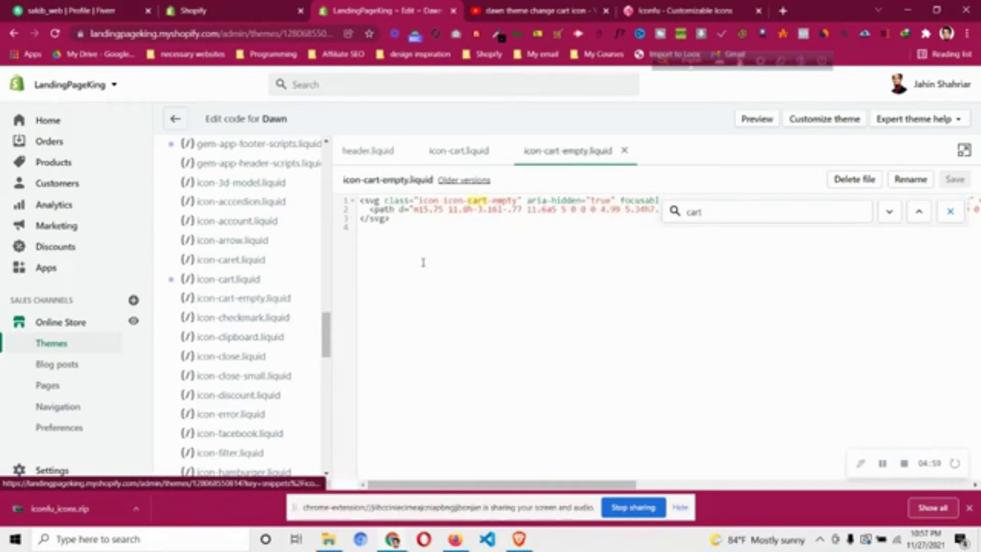
left_click(420, 226)
key("ctrl+a")
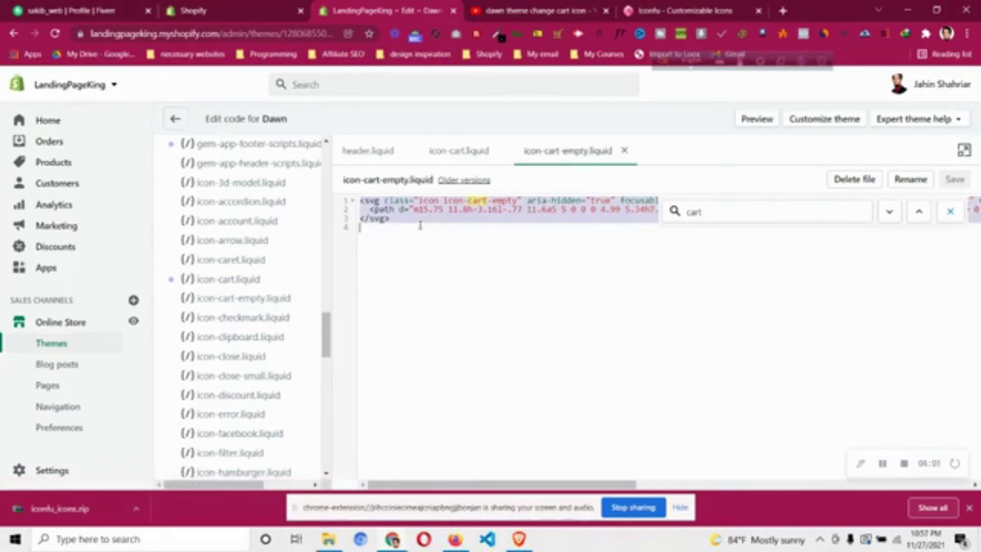
key("Delete")
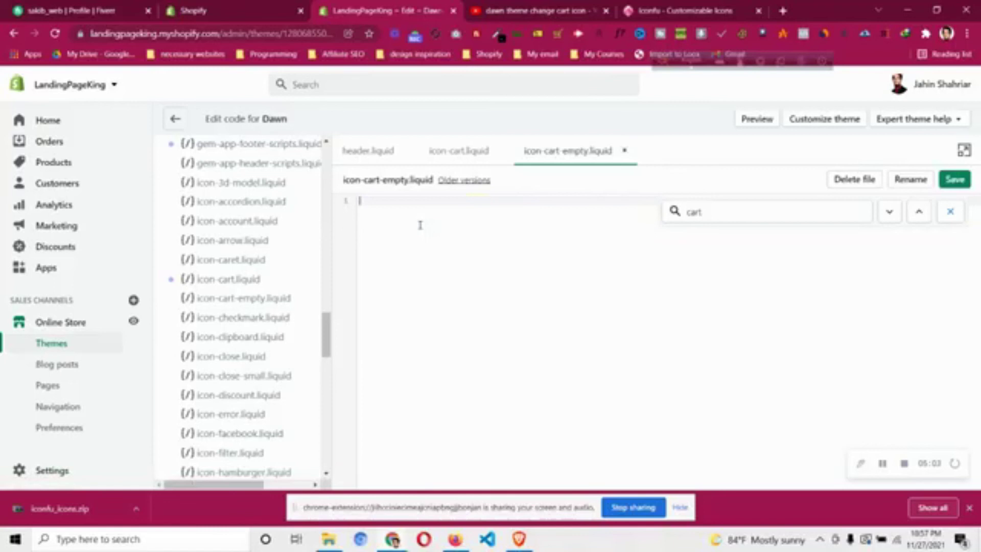
key("ctrl+v")
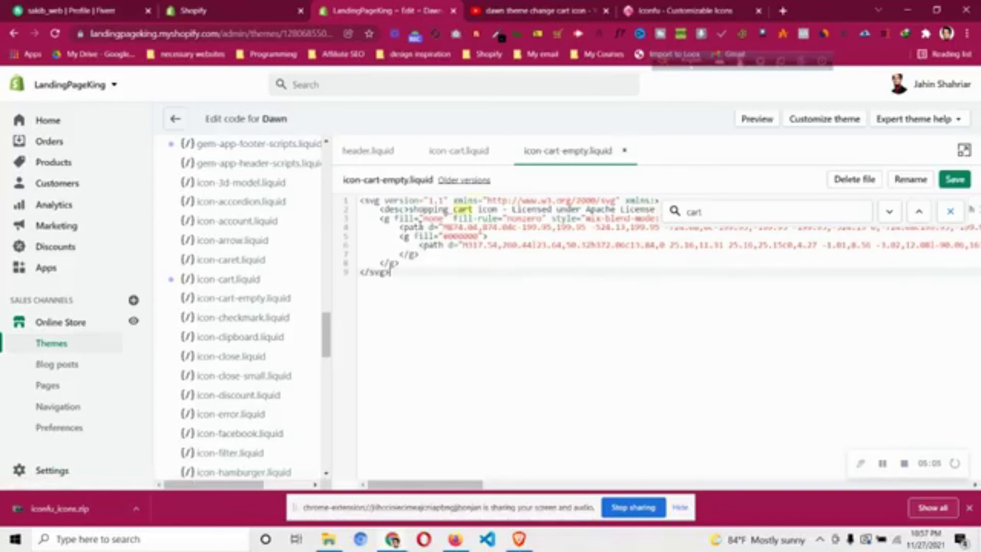
left_click(953, 181)
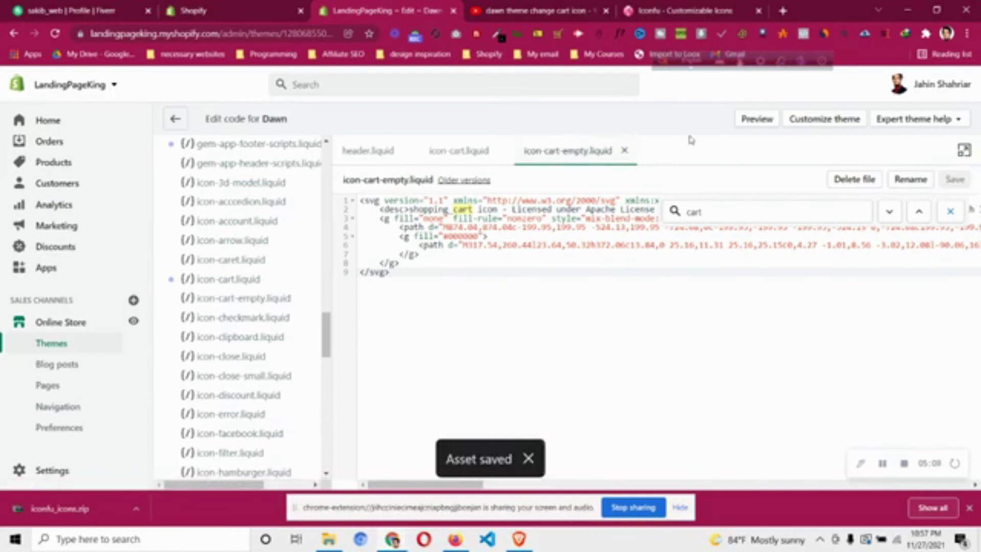
left_click(754, 123)
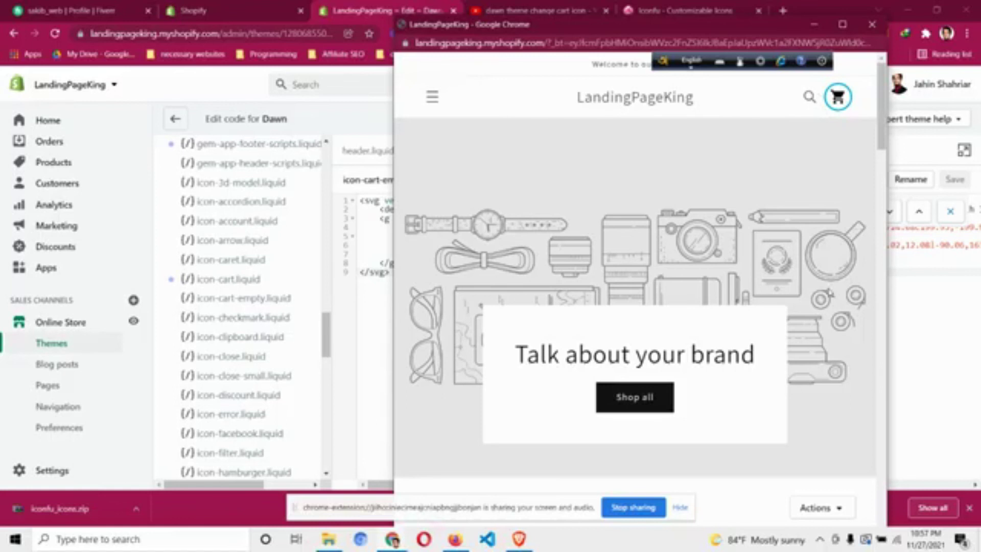
left_click(814, 24)
left_click(684, 10)
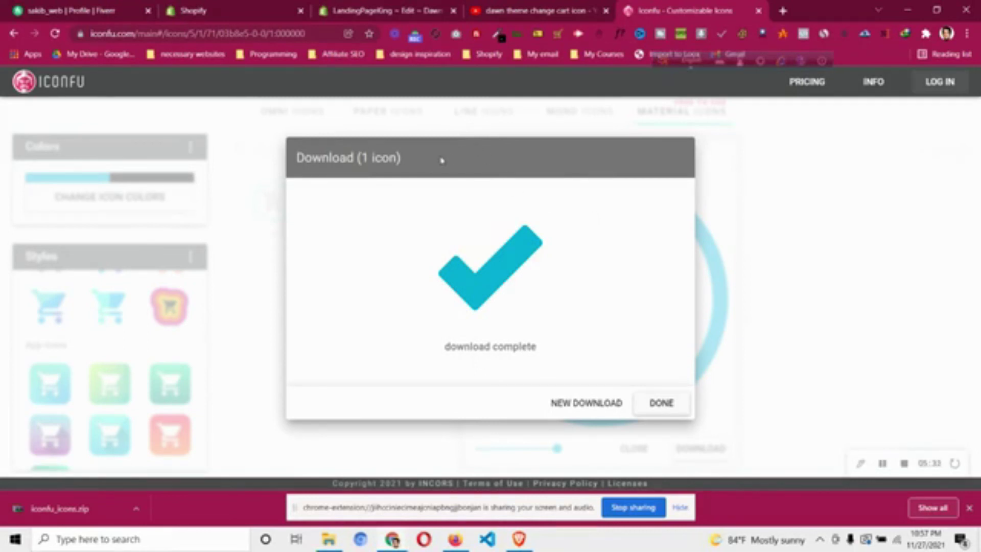
left_click(379, 7)
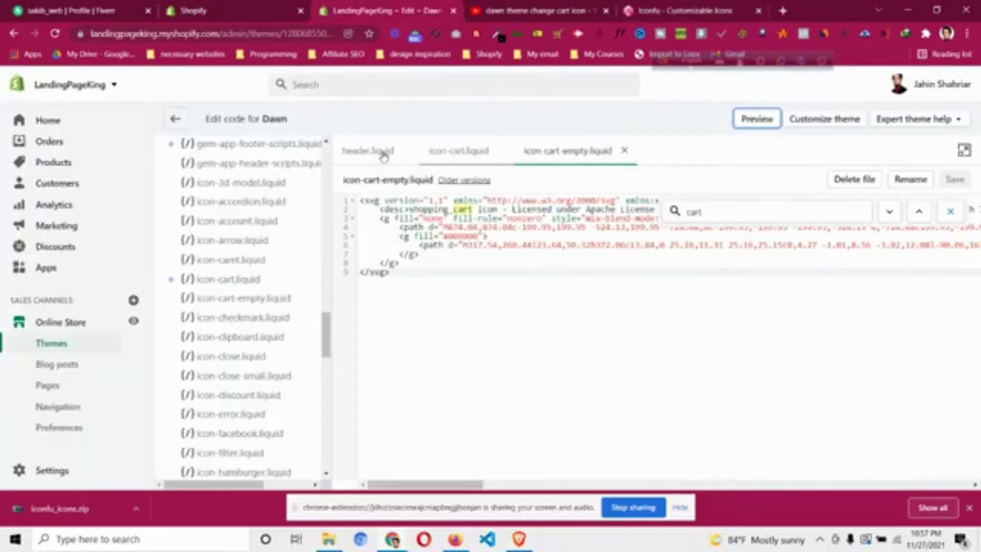
left_click(441, 154)
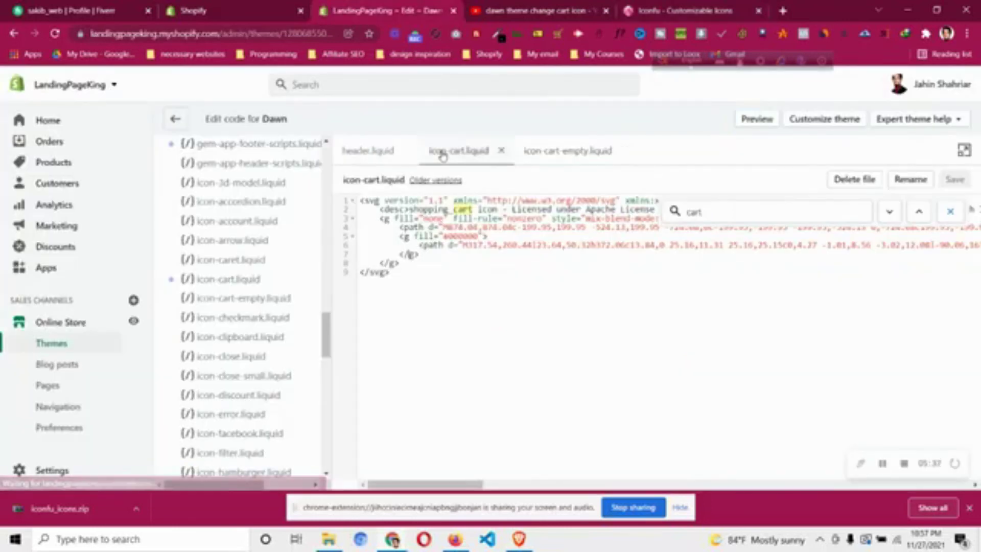
left_click(551, 161)
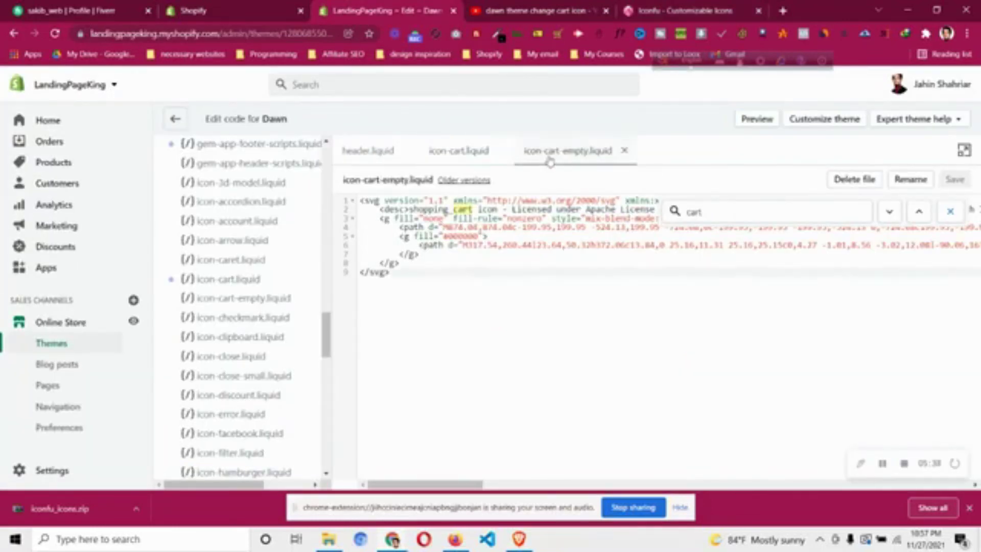
left_click(449, 162)
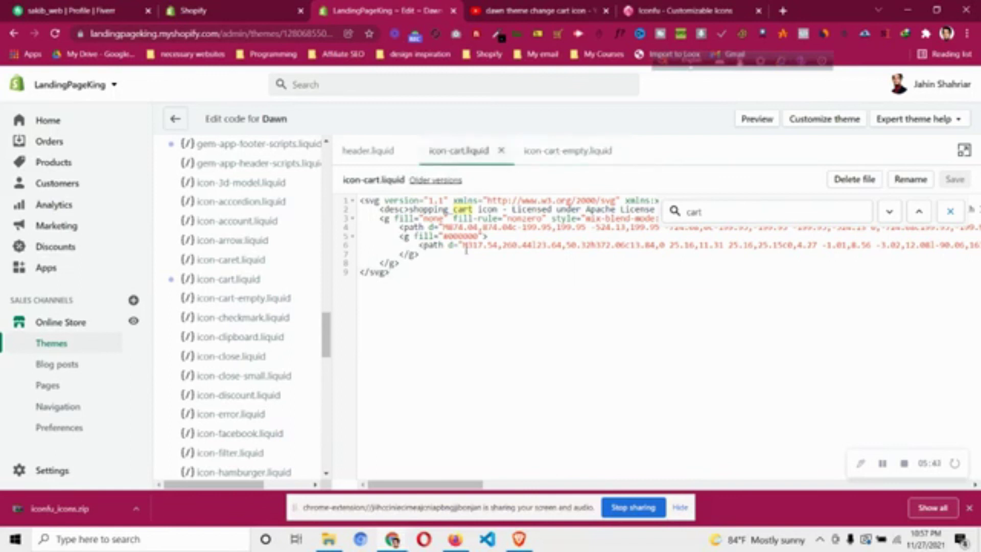
left_click(467, 253)
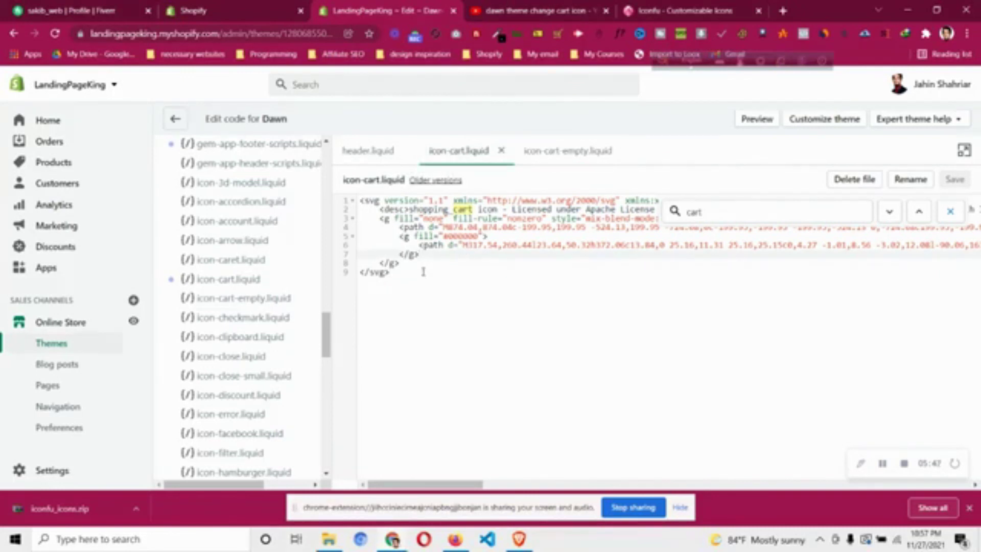
left_click(545, 152)
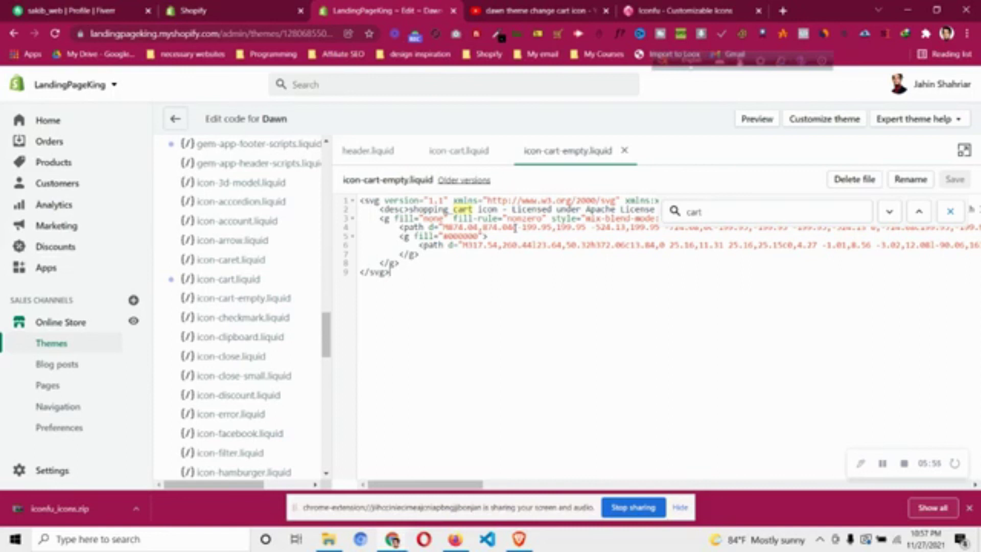
left_click(476, 152)
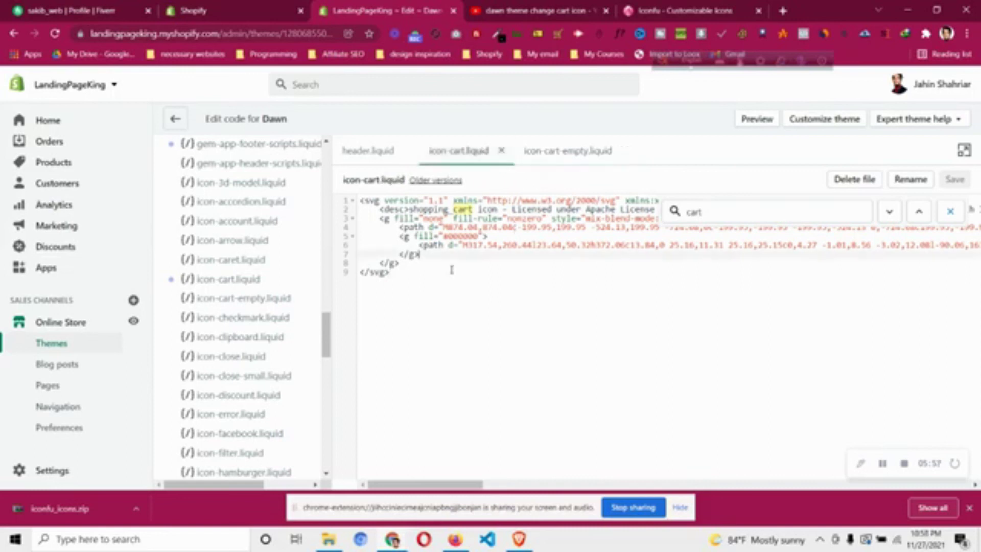
left_click(532, 153)
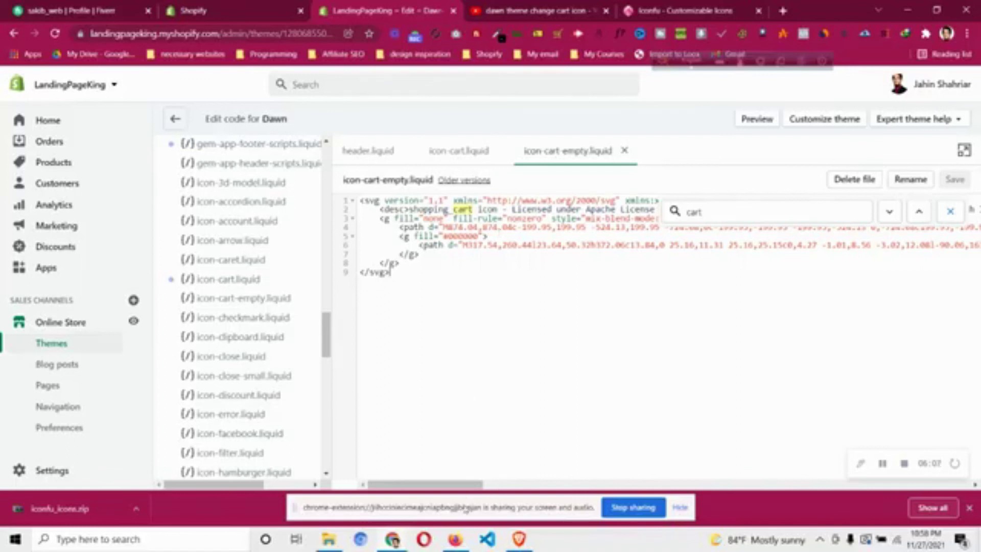
mouse_move(455, 539)
left_click(470, 547)
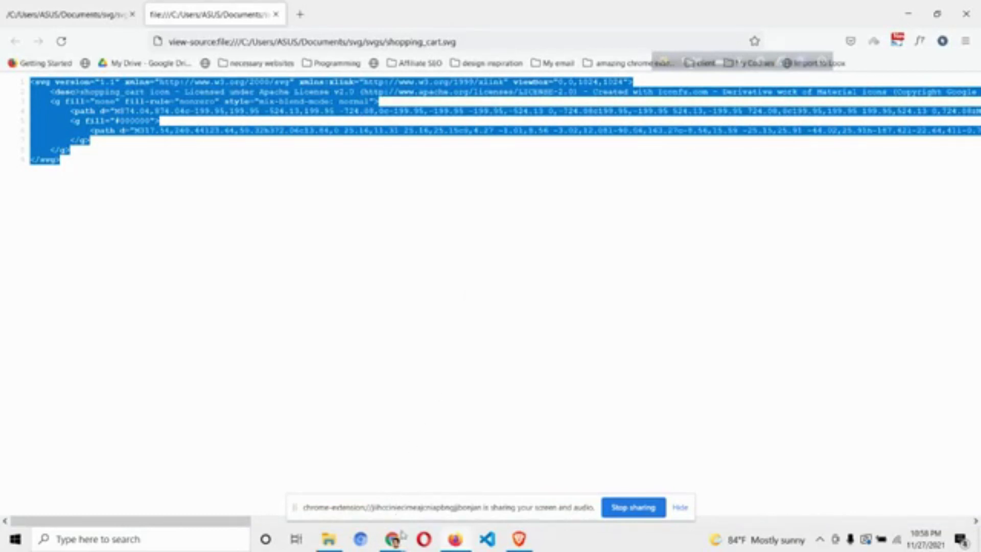
left_click(314, 483)
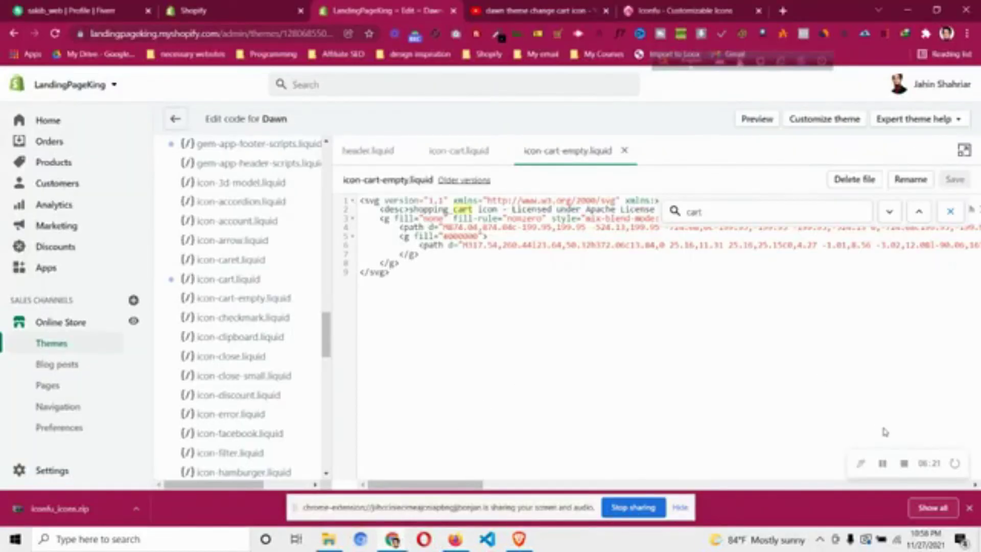